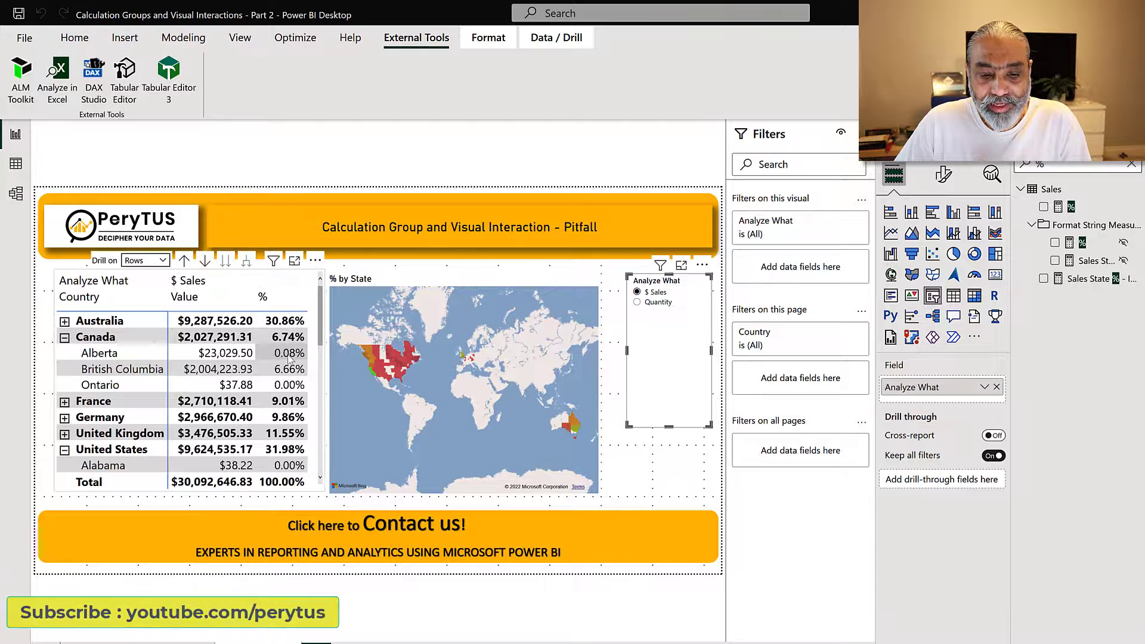
Cross-filter the map from Alberta's matrix row, sales value and 0.08% share cell.
click(214, 354)
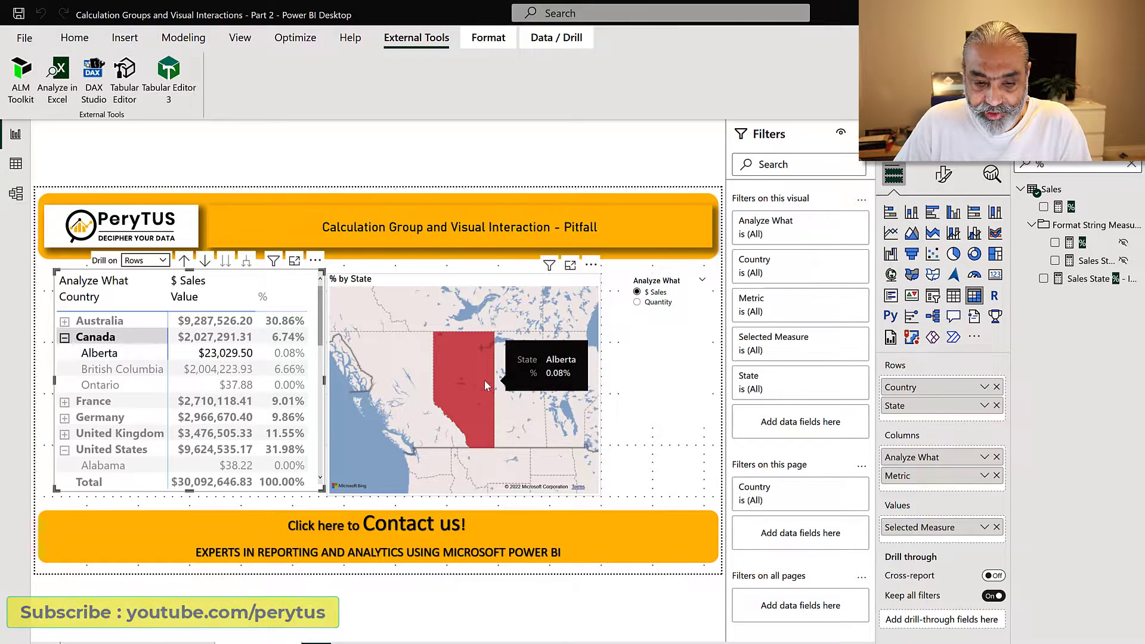
click(247, 352)
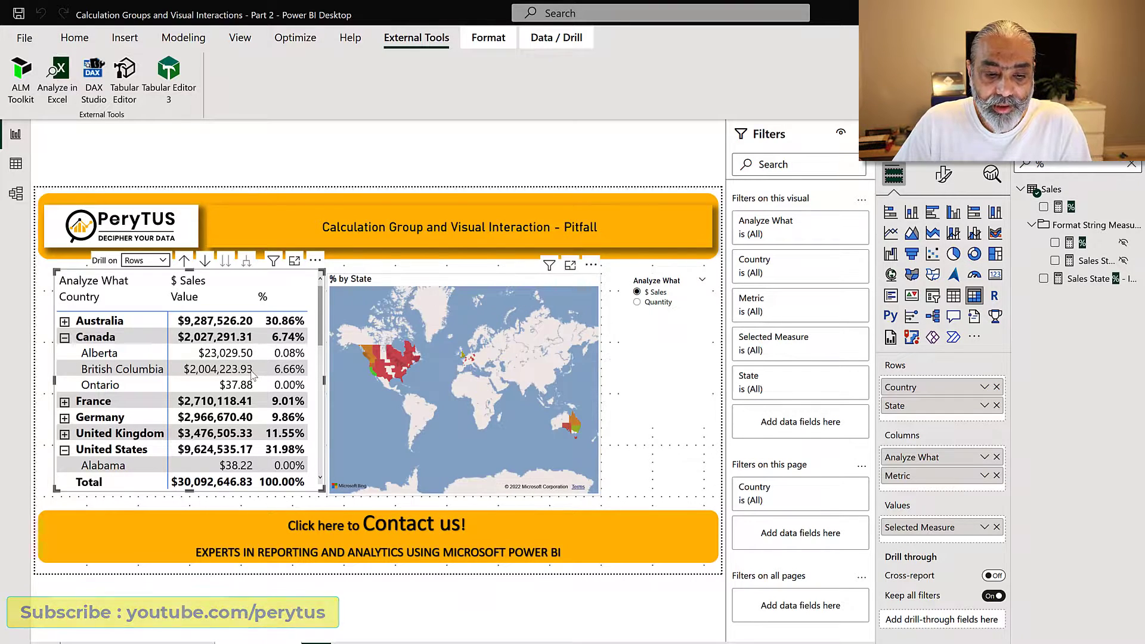
click(213, 298)
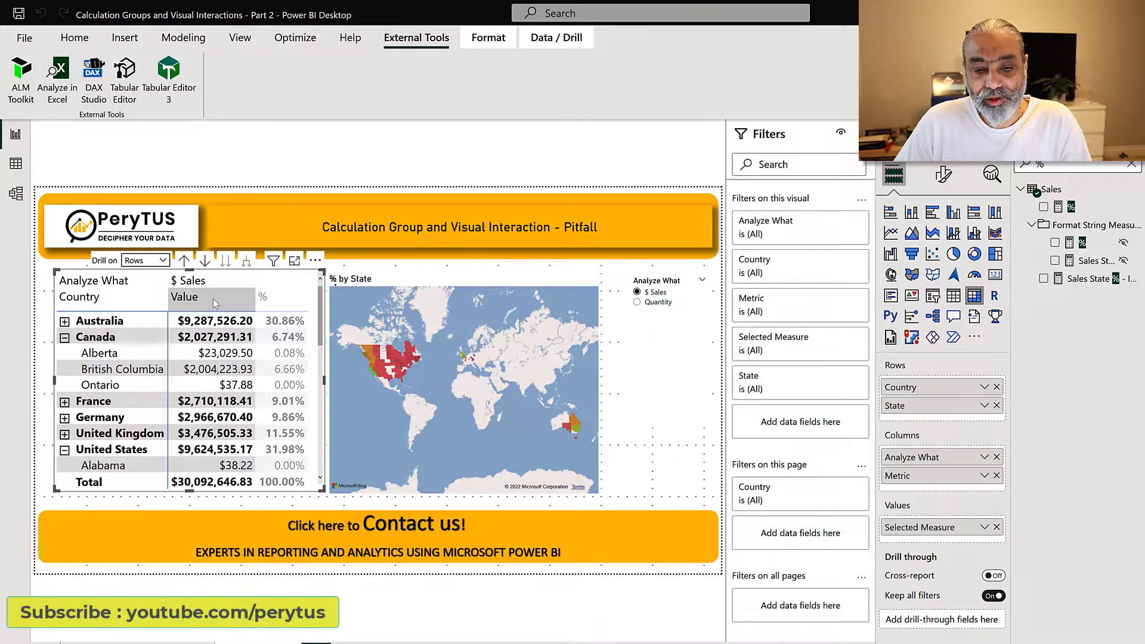
click(213, 295)
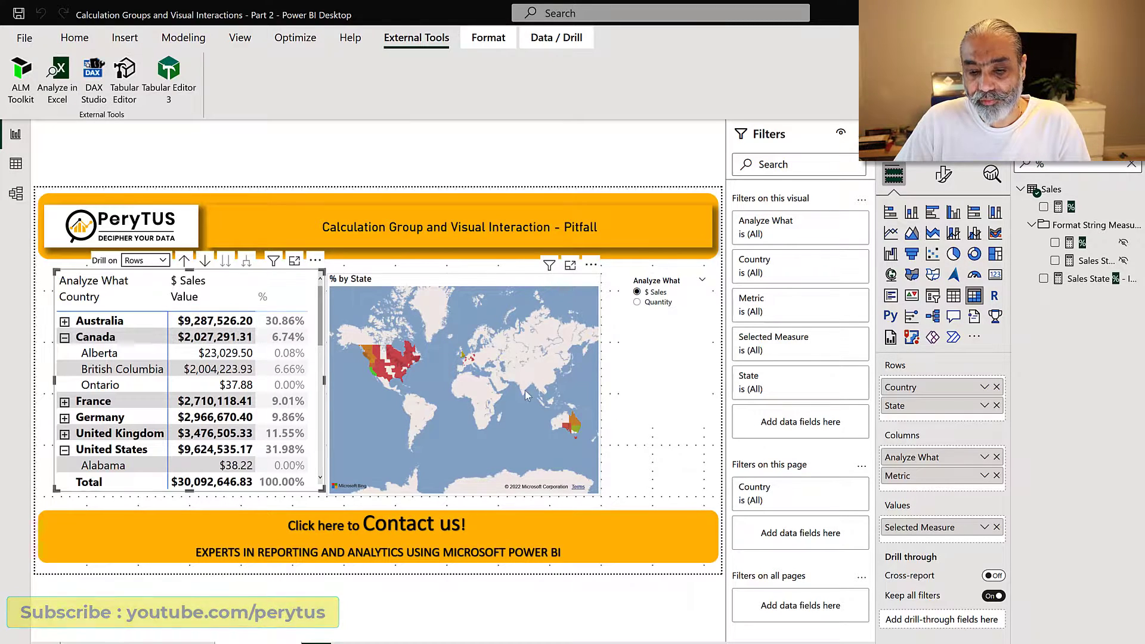
click(123, 356)
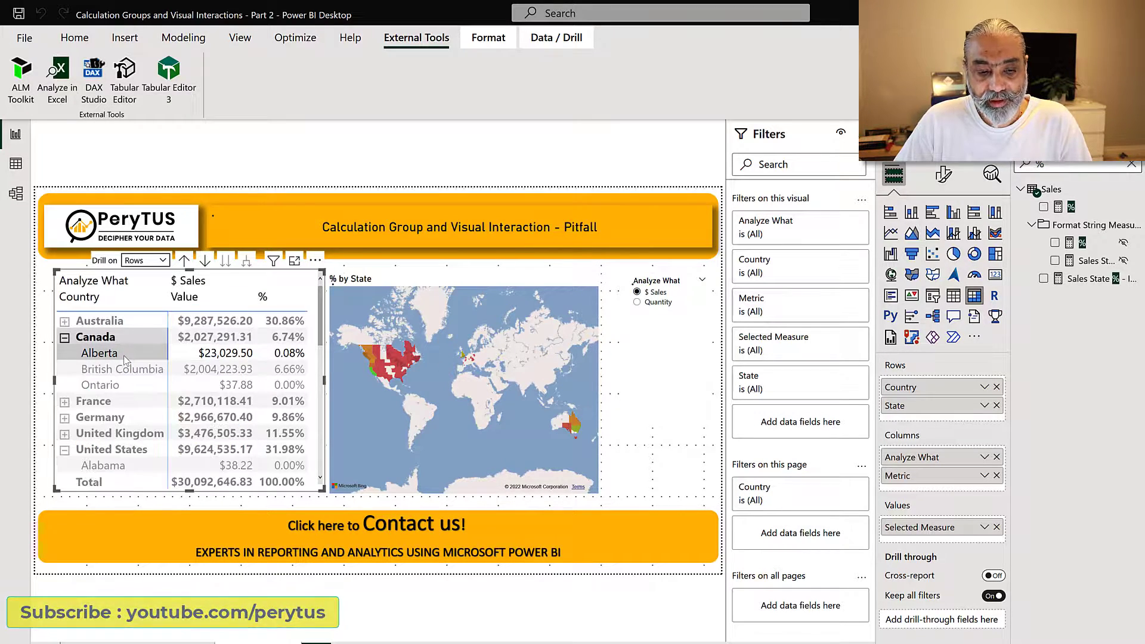
click(237, 357)
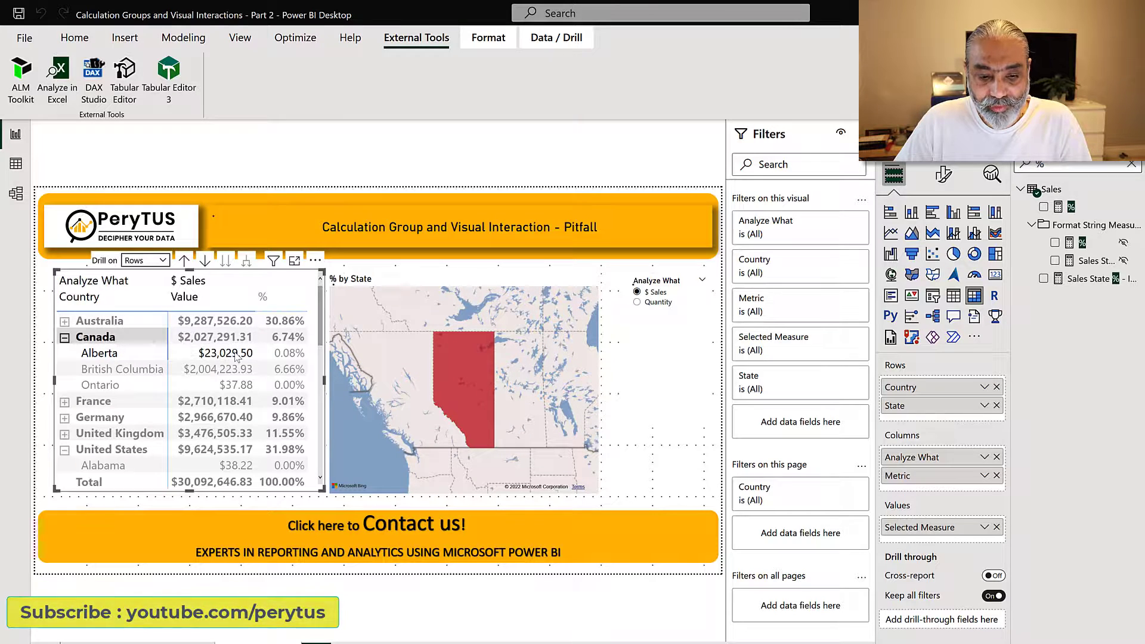
click(289, 354)
Re-select Alberta's $23,029.50 sales value, then clear the selection to reset the map.
click(510, 332)
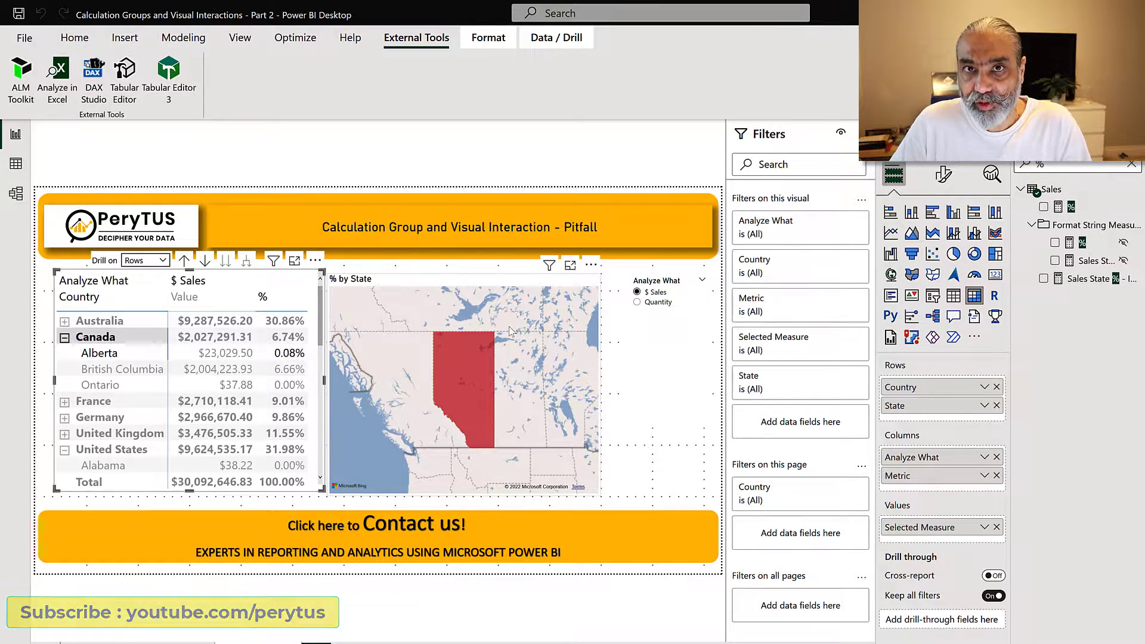
click(293, 347)
click(223, 356)
click(224, 356)
click(224, 355)
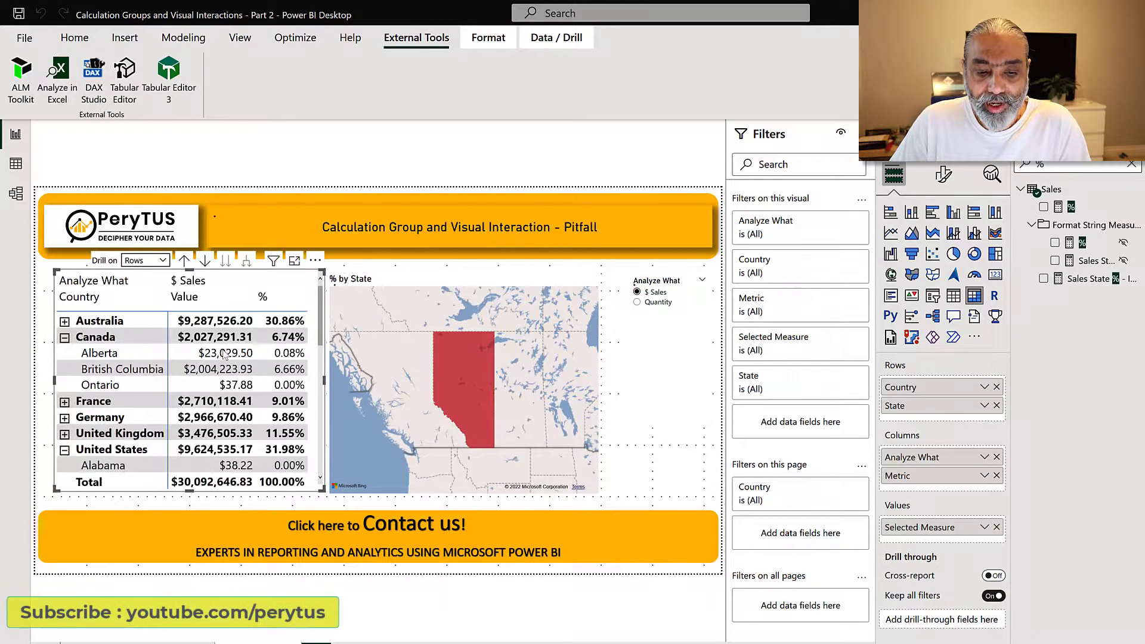
click(517, 396)
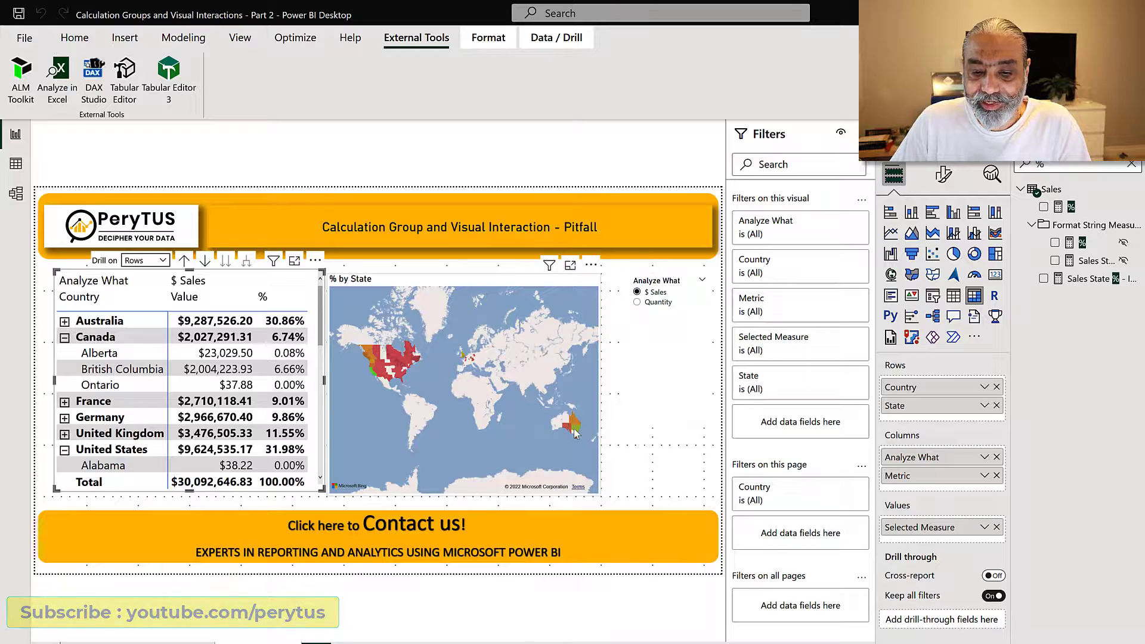
mouse_move(576, 433)
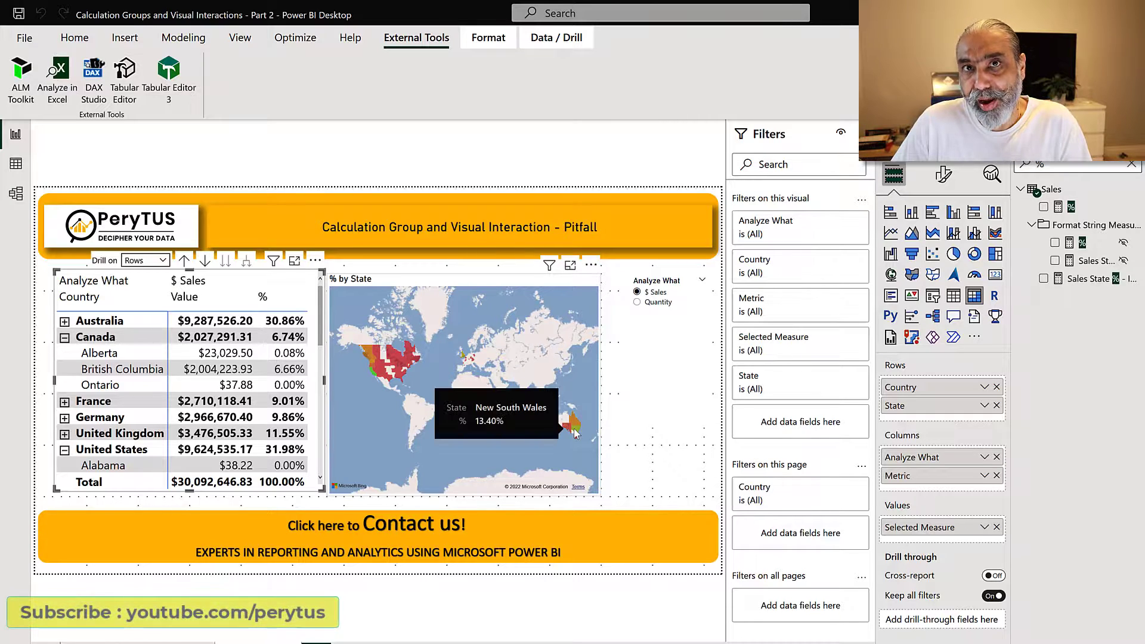
Filter the matrix to British Columbia from the map, inspect it, then clear the filter.
click(368, 354)
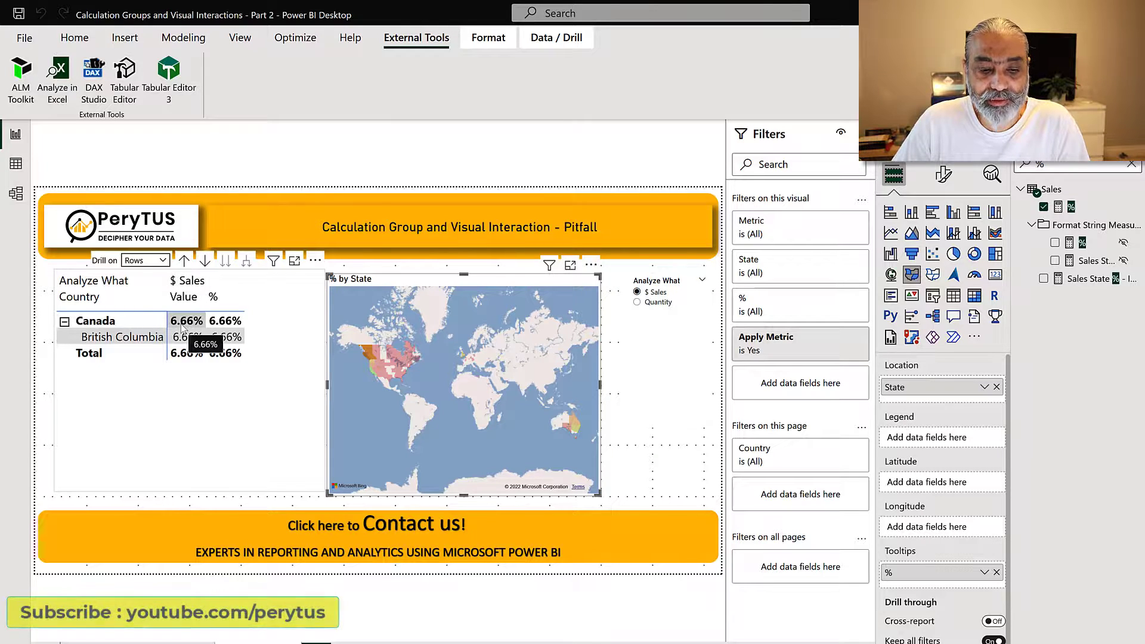
drag(169, 283, 205, 365)
drag(204, 278, 166, 361)
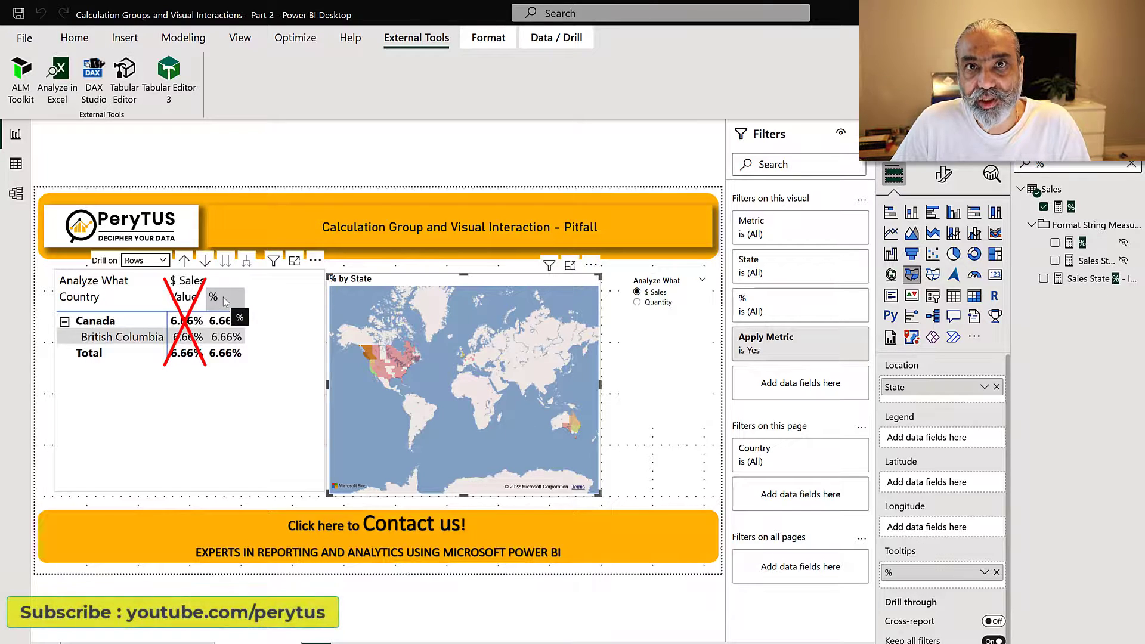
key(Escape)
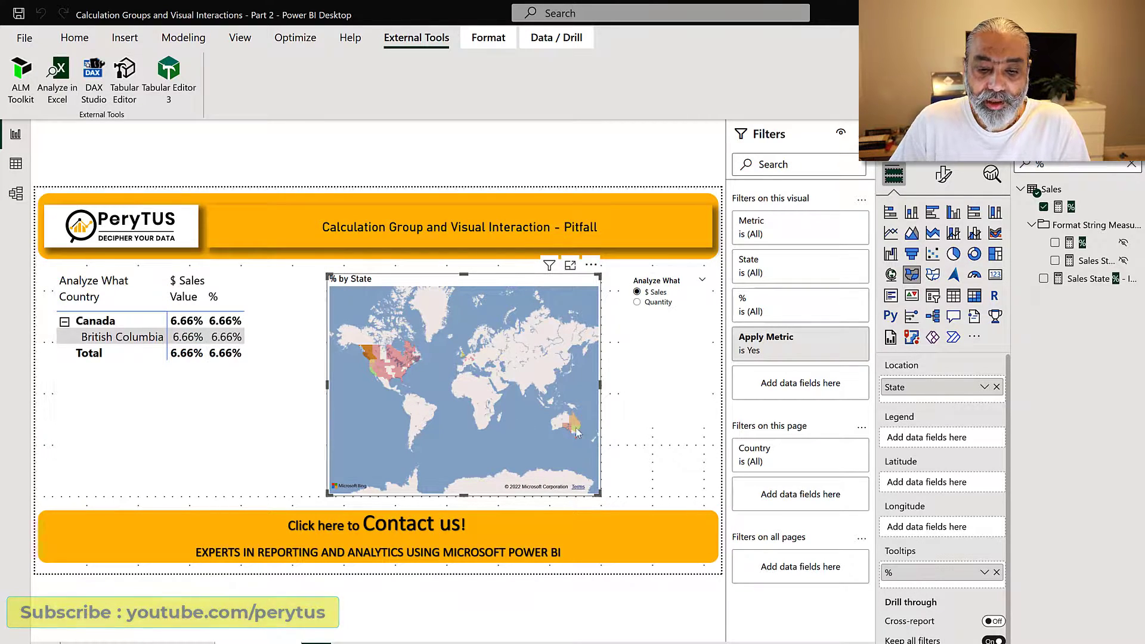
mouse_move(571, 428)
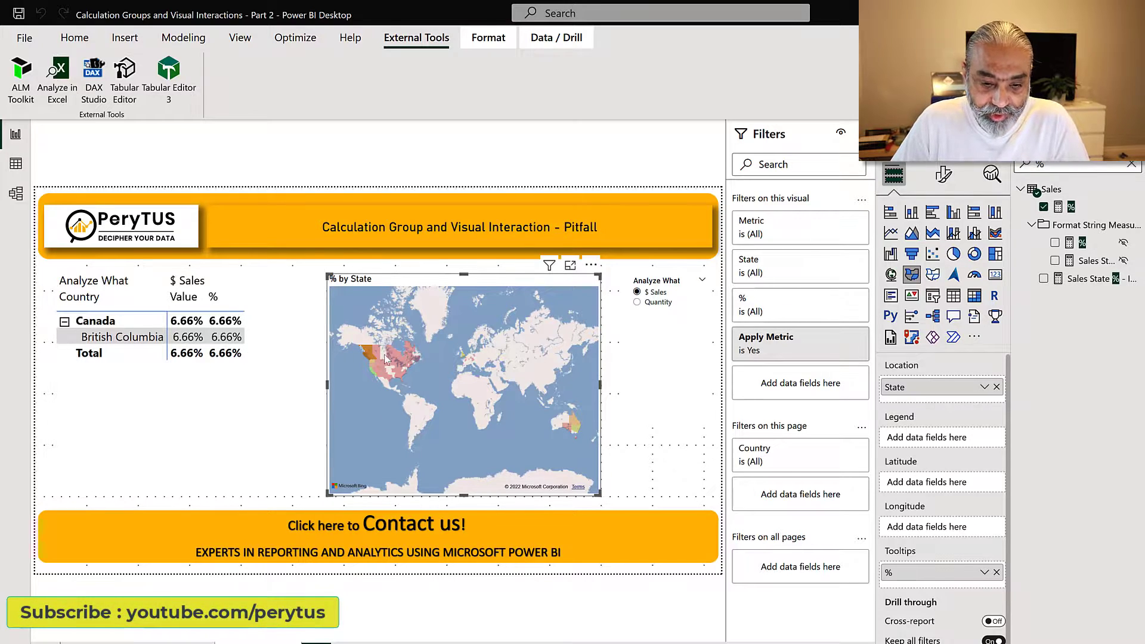
click(364, 354)
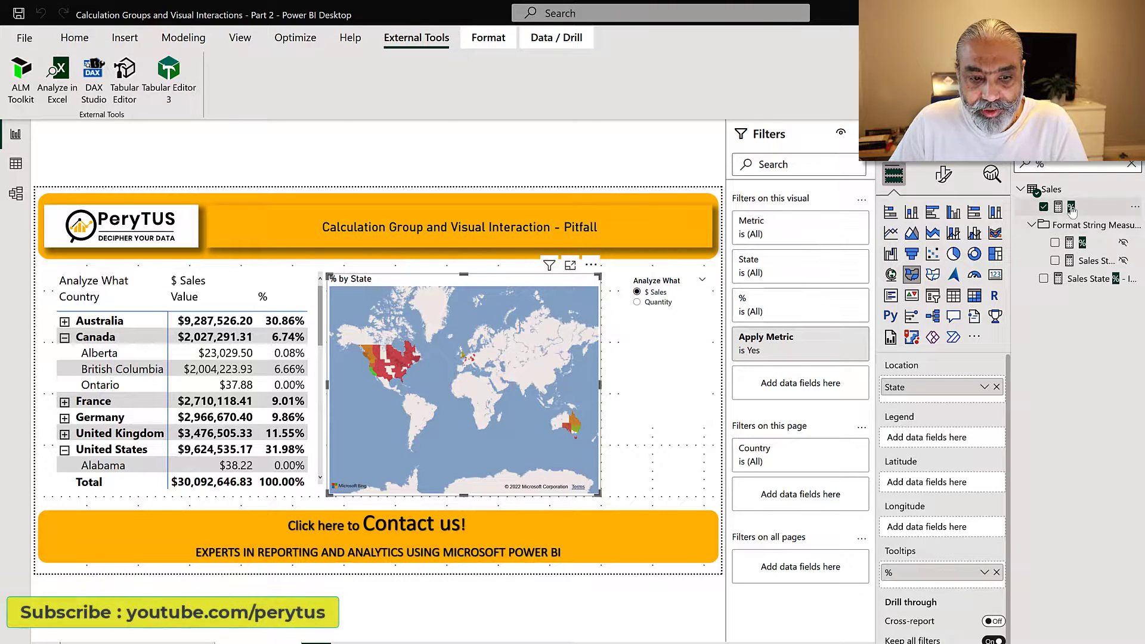
Show the % measure's formula in the formula bar, then switch to Tabular Editor.
click(1072, 208)
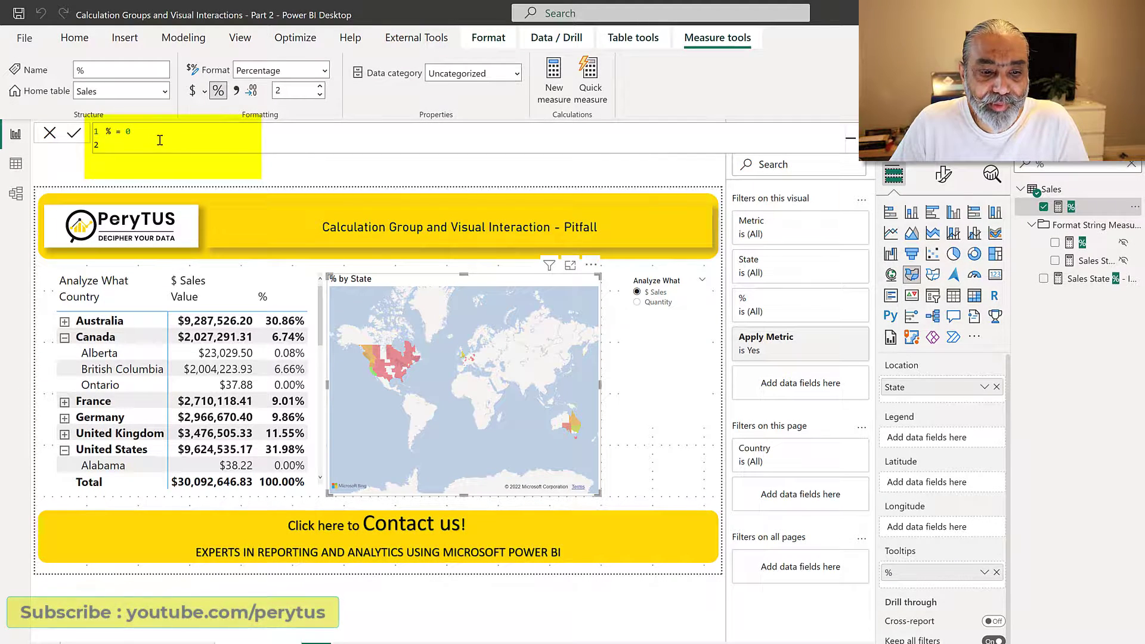
click(160, 140)
ctrl+scroll(160, 140, up, 2)
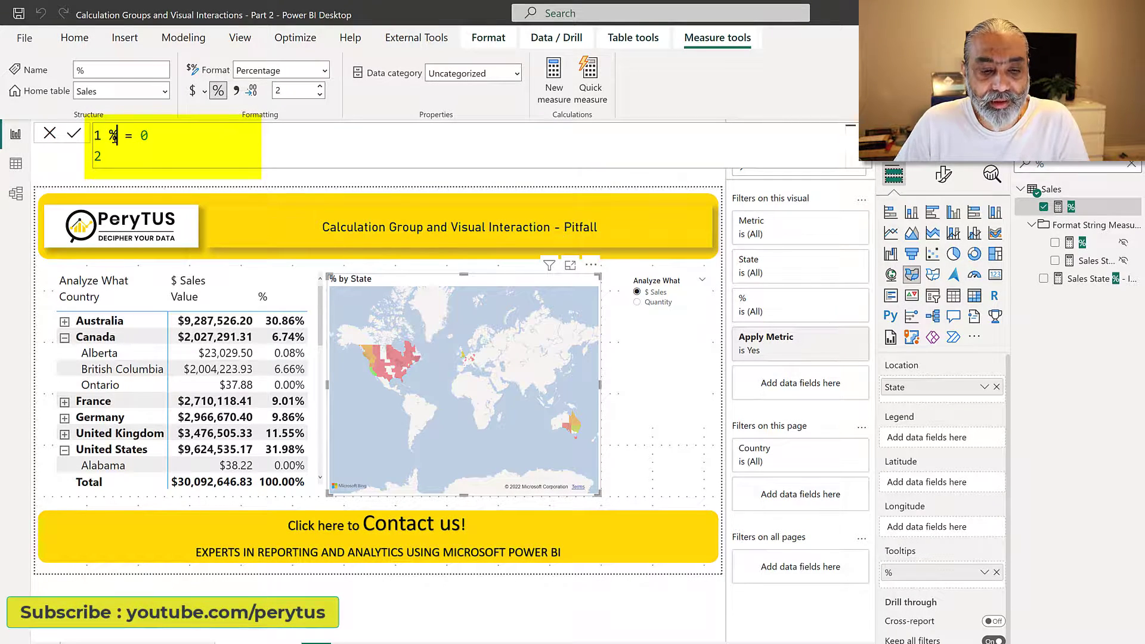
double_click(115, 136)
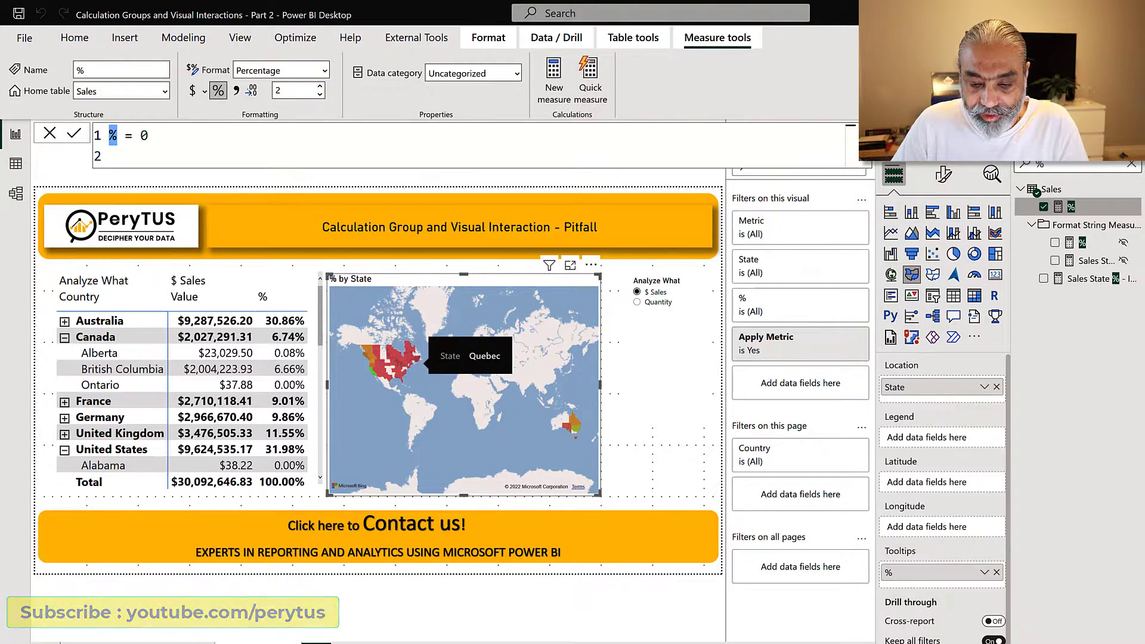
key(alt+Tab)
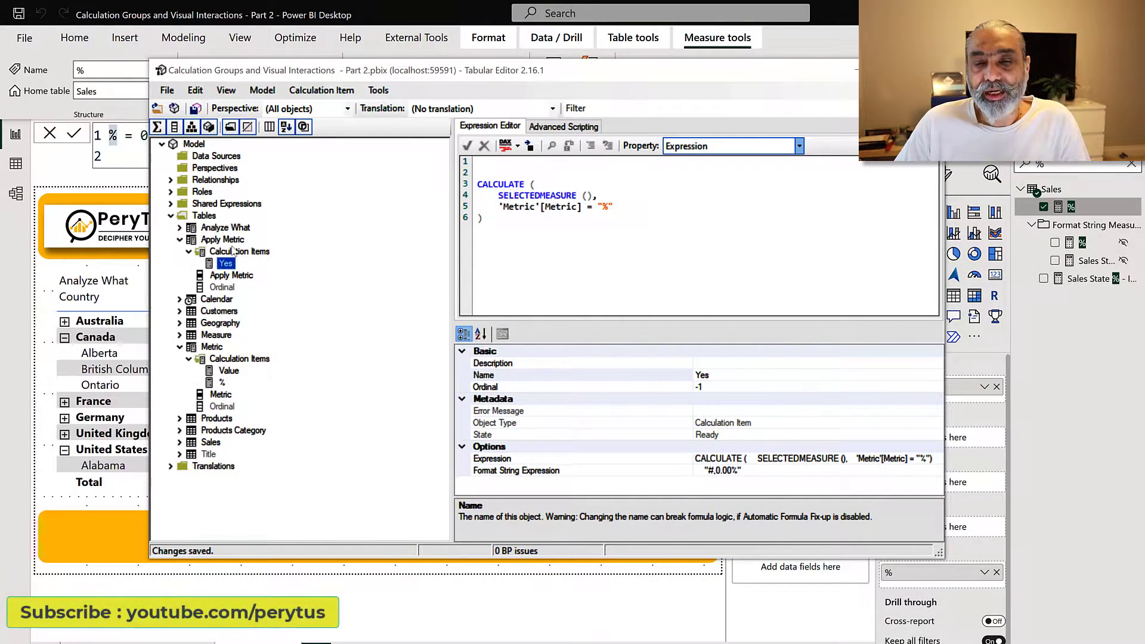
Highlight the Yes item's 'Metric'[Metric] = "%" filter condition.
click(506, 234)
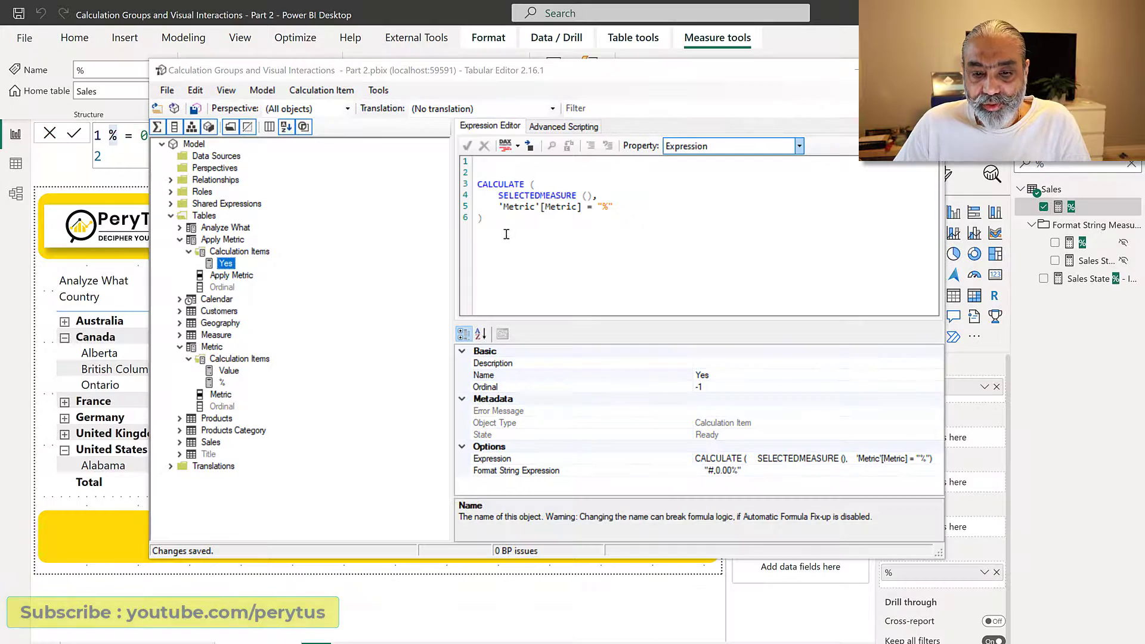
click(511, 233)
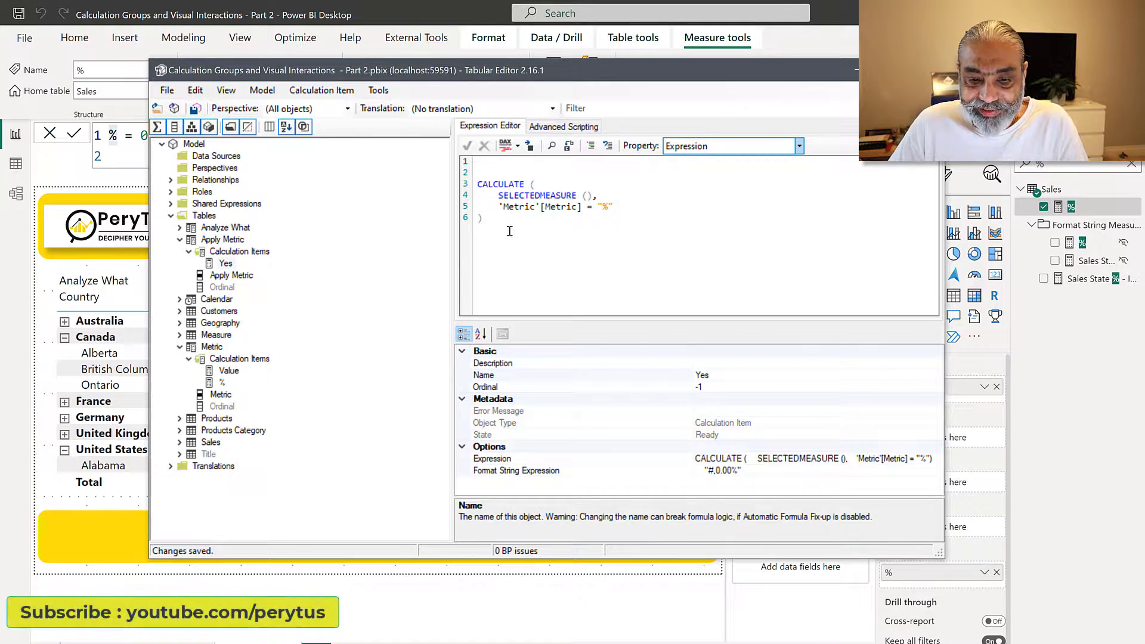
drag(496, 211, 614, 207)
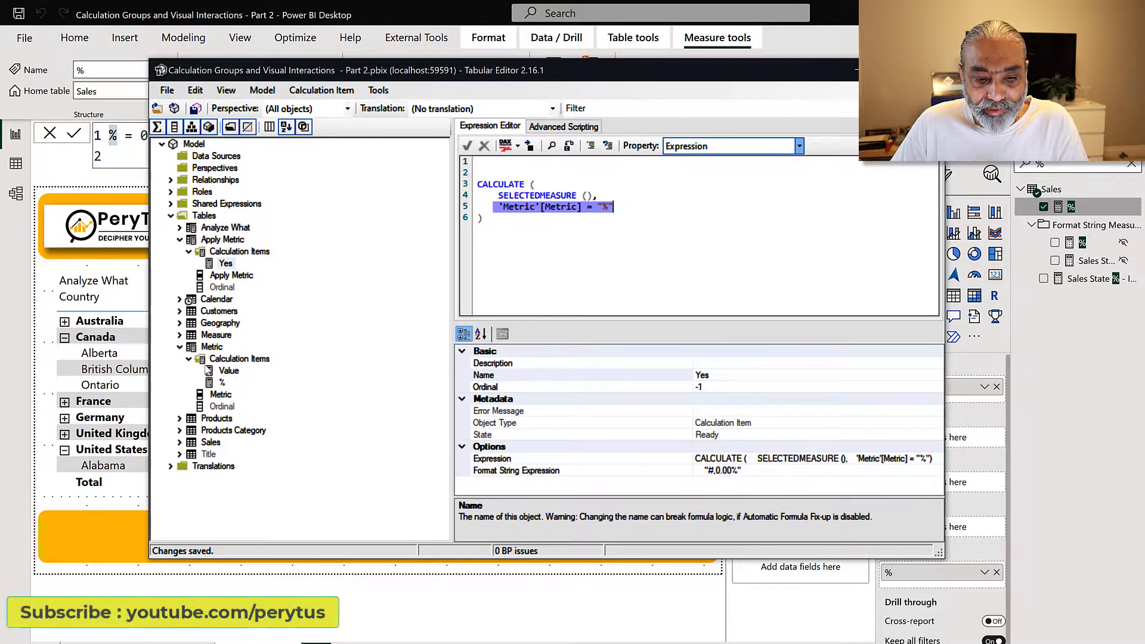
Review the % item's DIVIDE expression, return to the Yes item, and go back to Power BI.
click(222, 384)
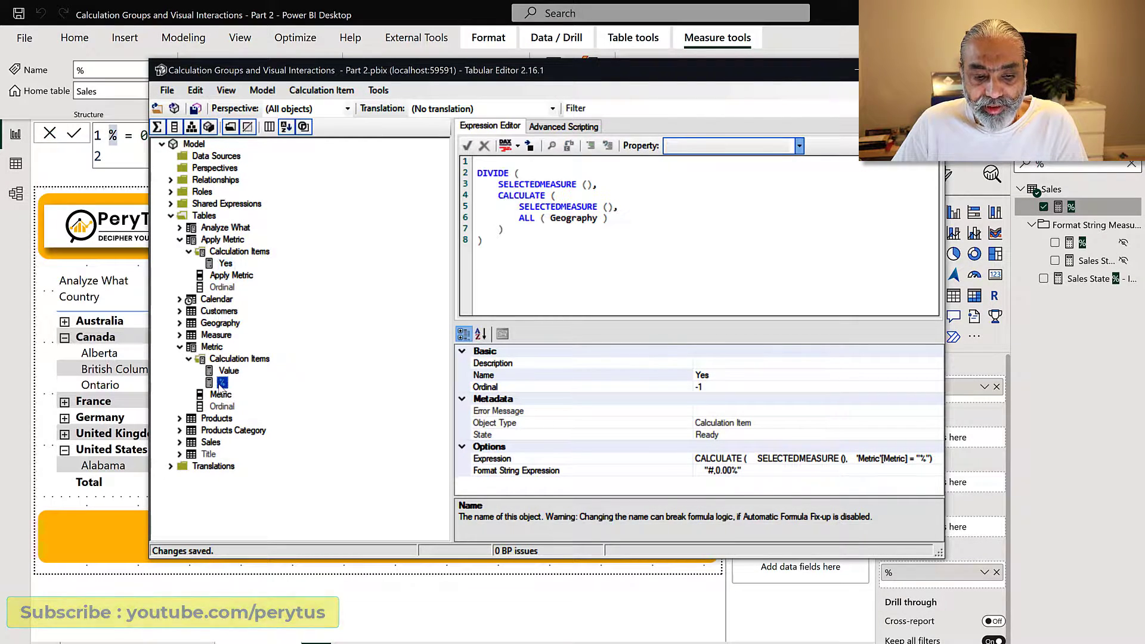
drag(493, 239, 482, 185)
click(226, 264)
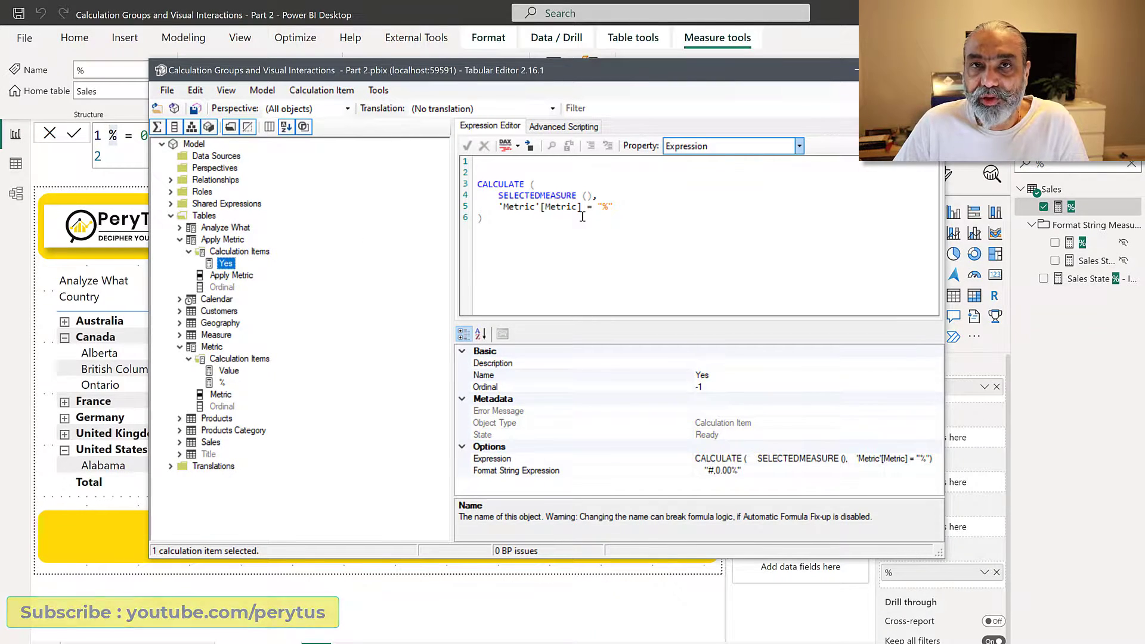
key(alt+Tab)
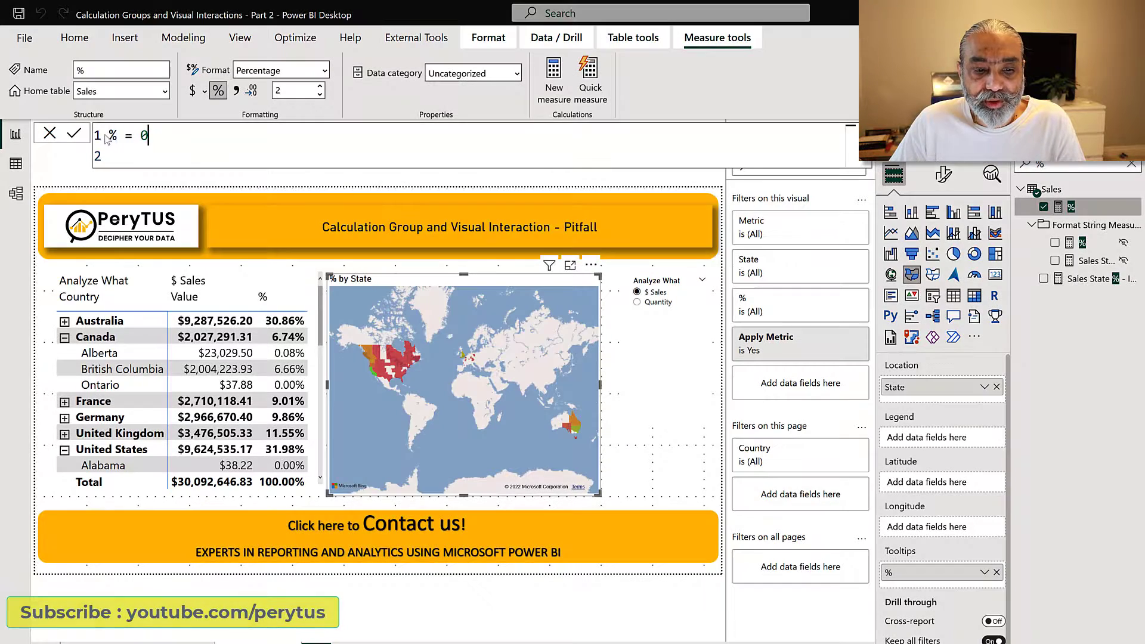
Select New South Wales on the map, leaving only Australia at 13.40% for Value and %.
drag(150, 136, 105, 138)
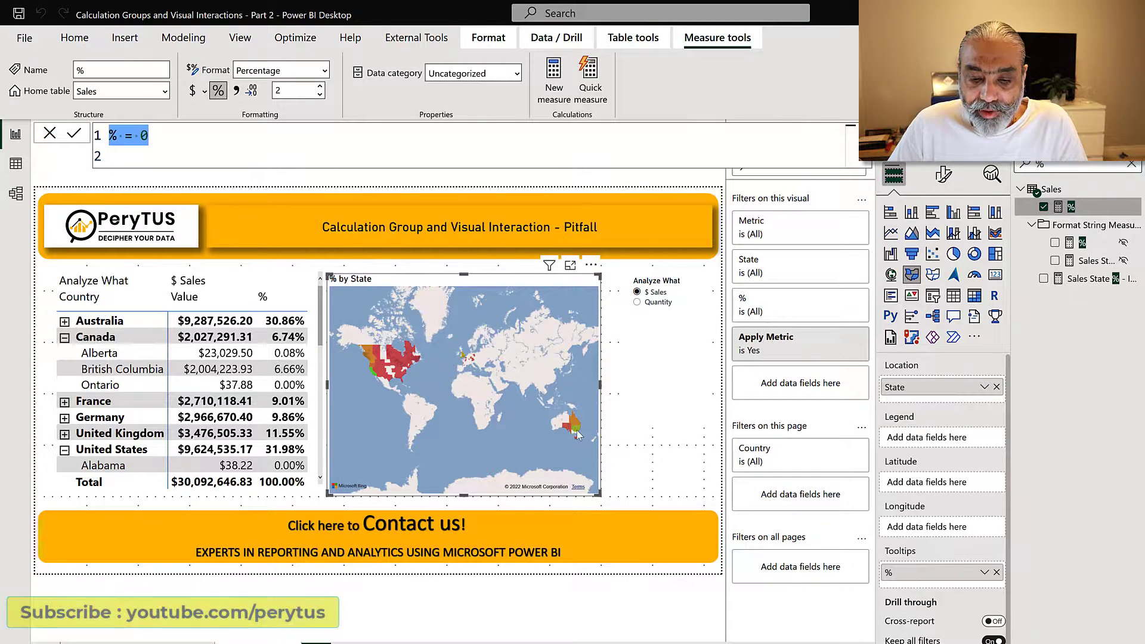
click(578, 435)
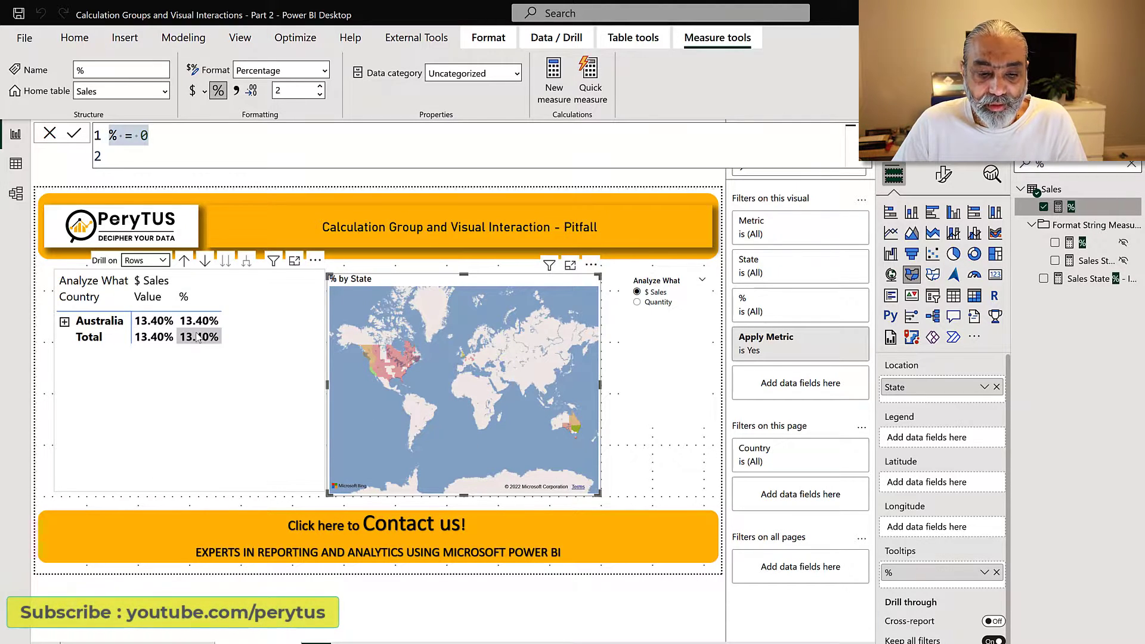
mouse_move(197, 337)
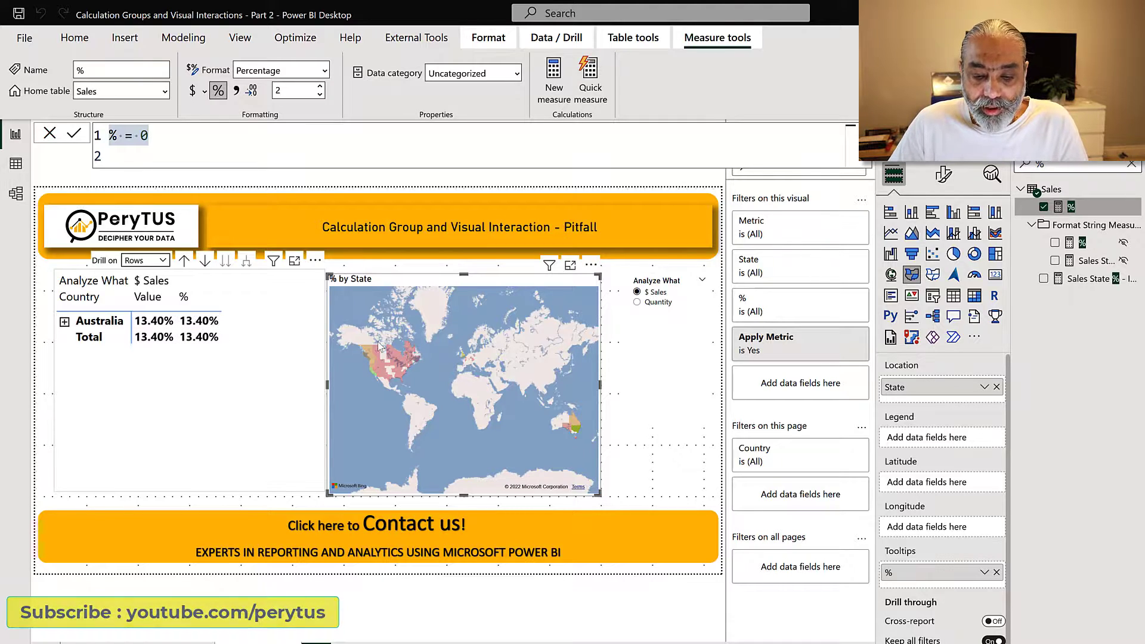
Select the Yes item's CALCULATE expression and put the insertion point on the line above it.
key(alt+Tab)
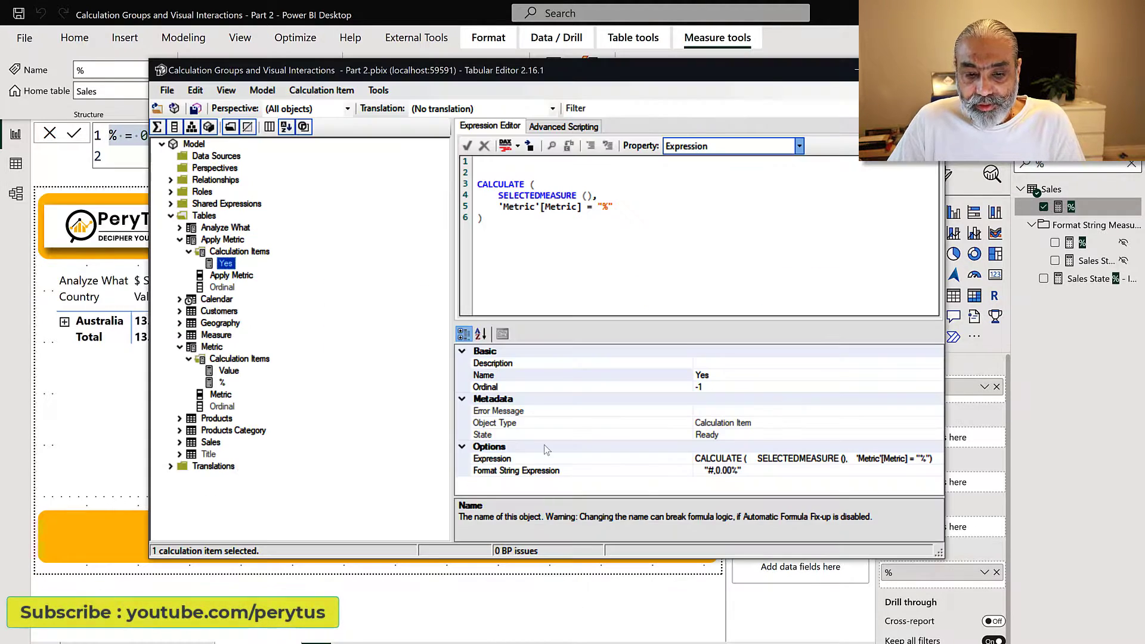
click(569, 173)
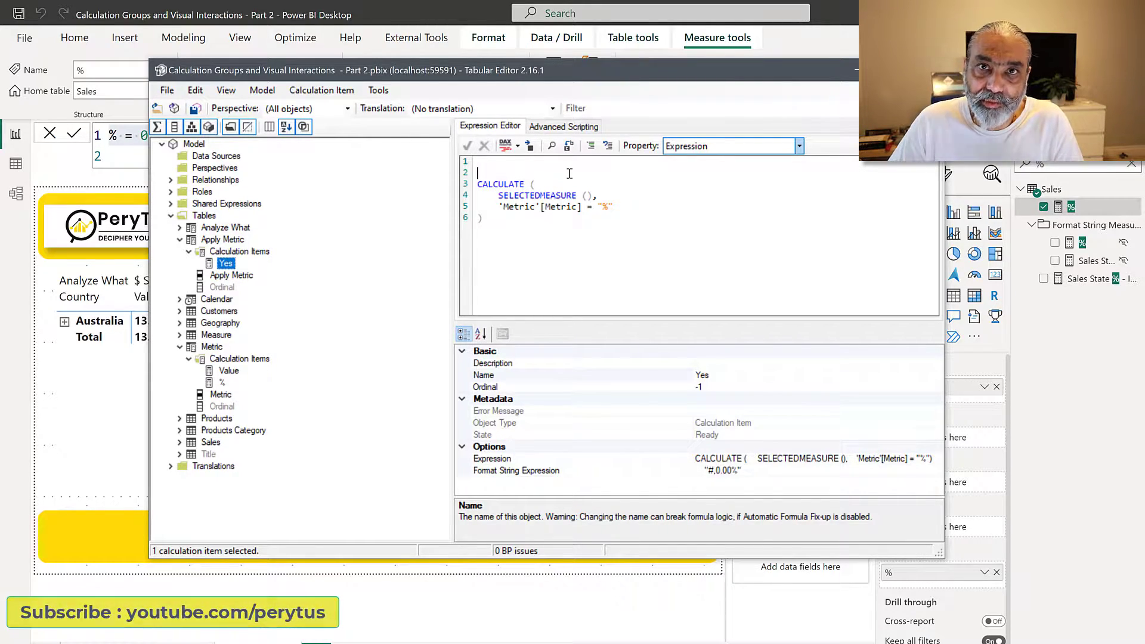
drag(485, 250, 477, 186)
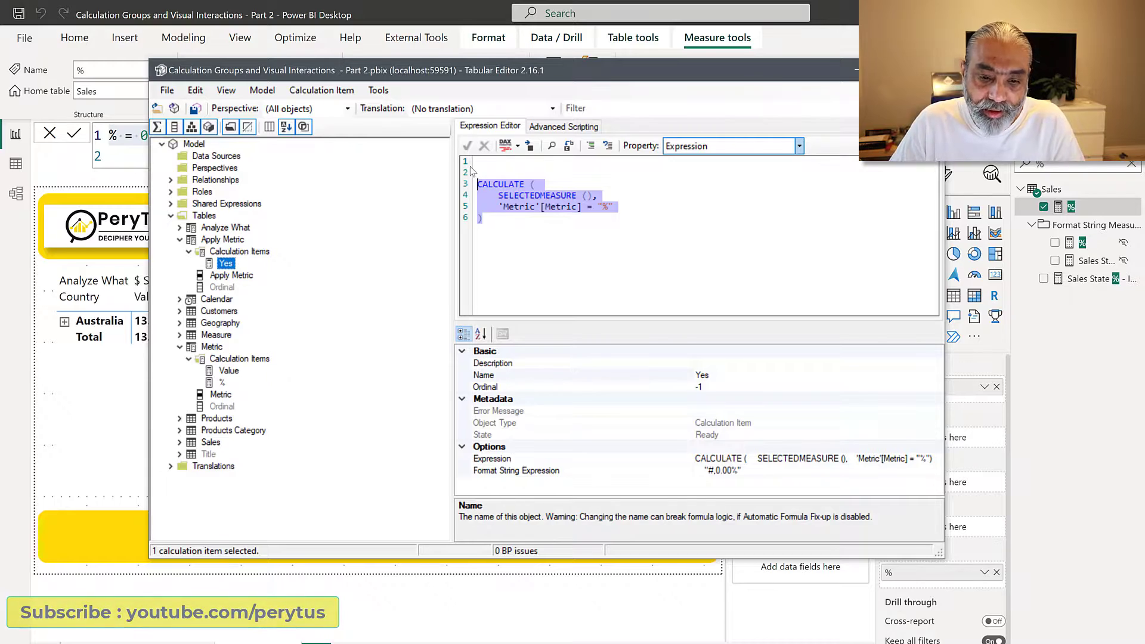
click(492, 183)
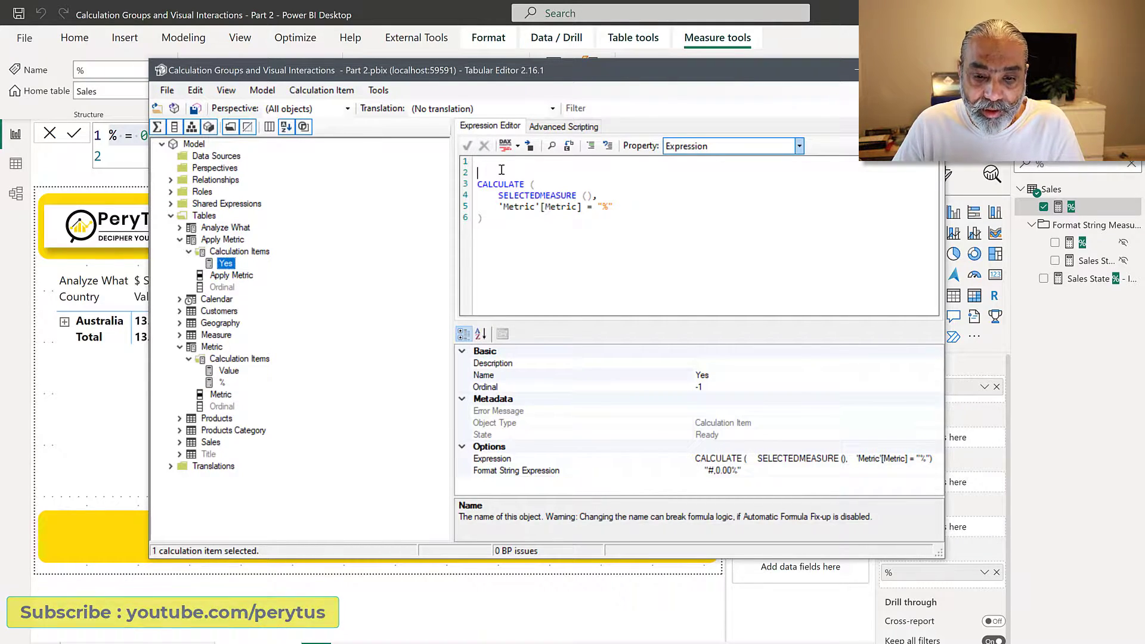
Wrap the indented CALCULATE in IF(ISSELECTEDMEASURE([%]), …, SELECTEDMEASURE()) and save the model.
text(IF ( ISSELECTEDMEASUR)
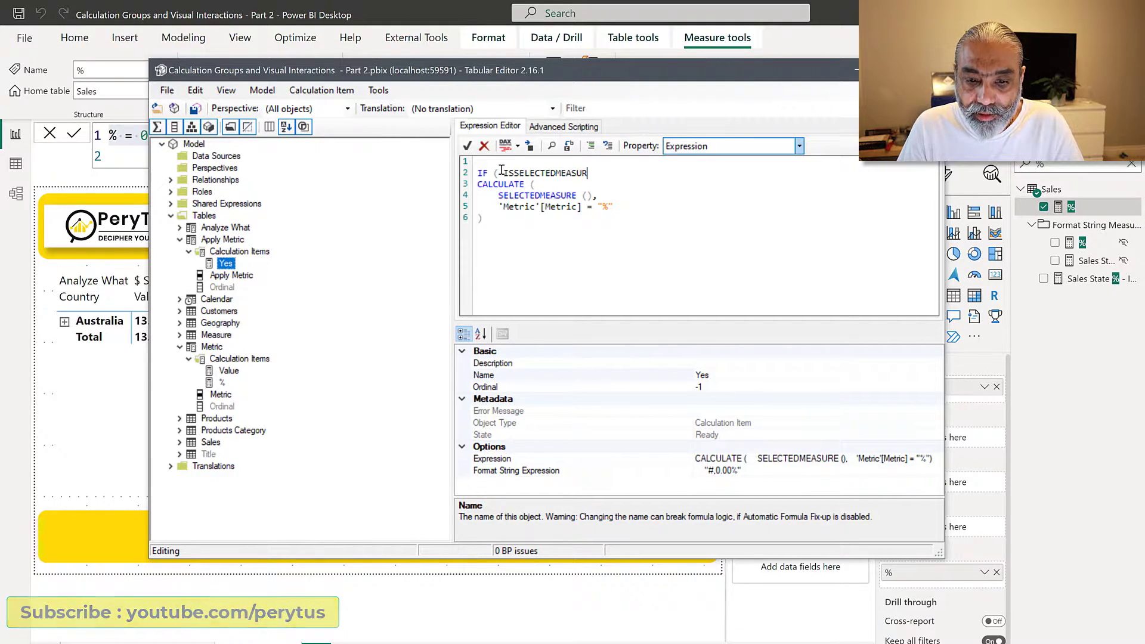
text(E ( [%] ),)
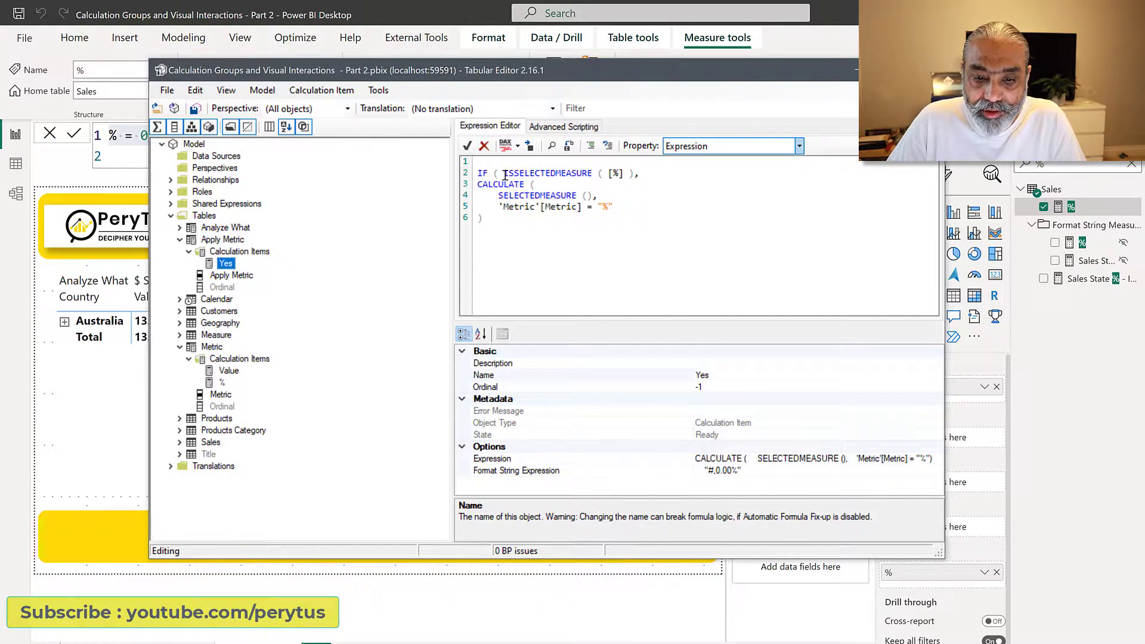
click(485, 222)
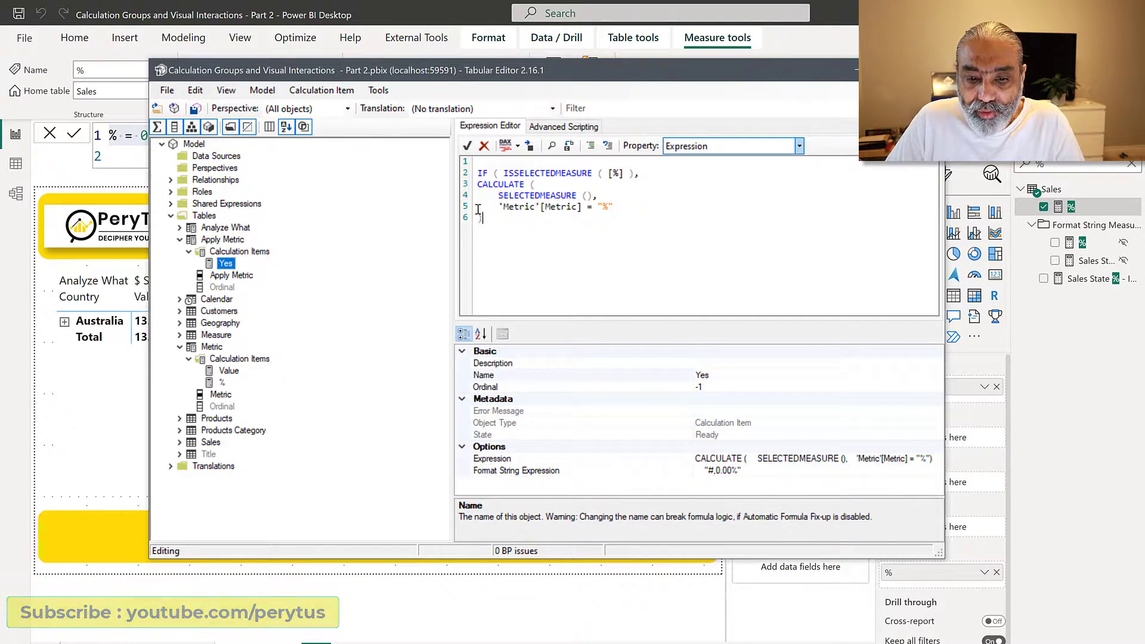
shift+click(470, 188)
key(Tab)
click(524, 222)
text(,)
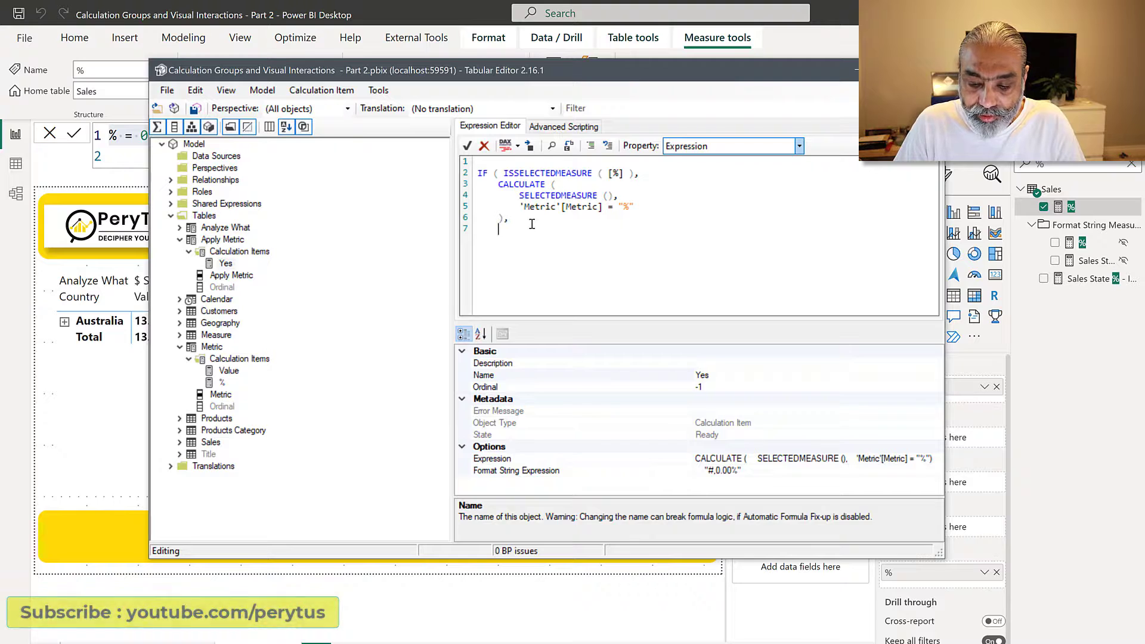
text(elect)
key(BackSpace)
key(BackSpace)
key(BackSpace)
key(BackSpace)
key(BackSpace)
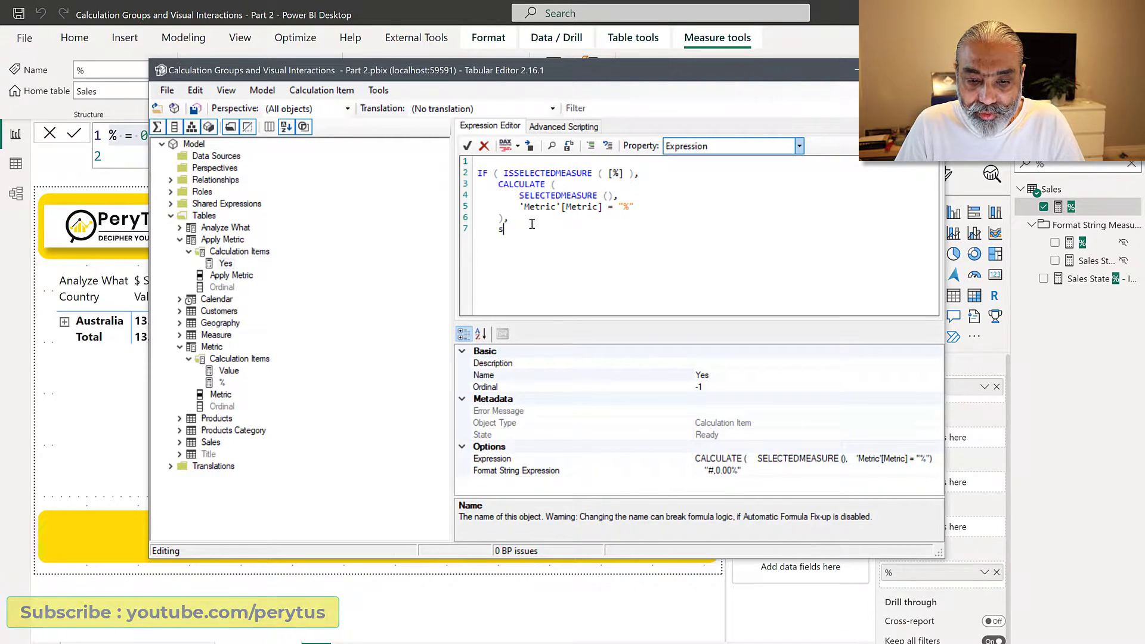
text(ELECTEDMEASURE()
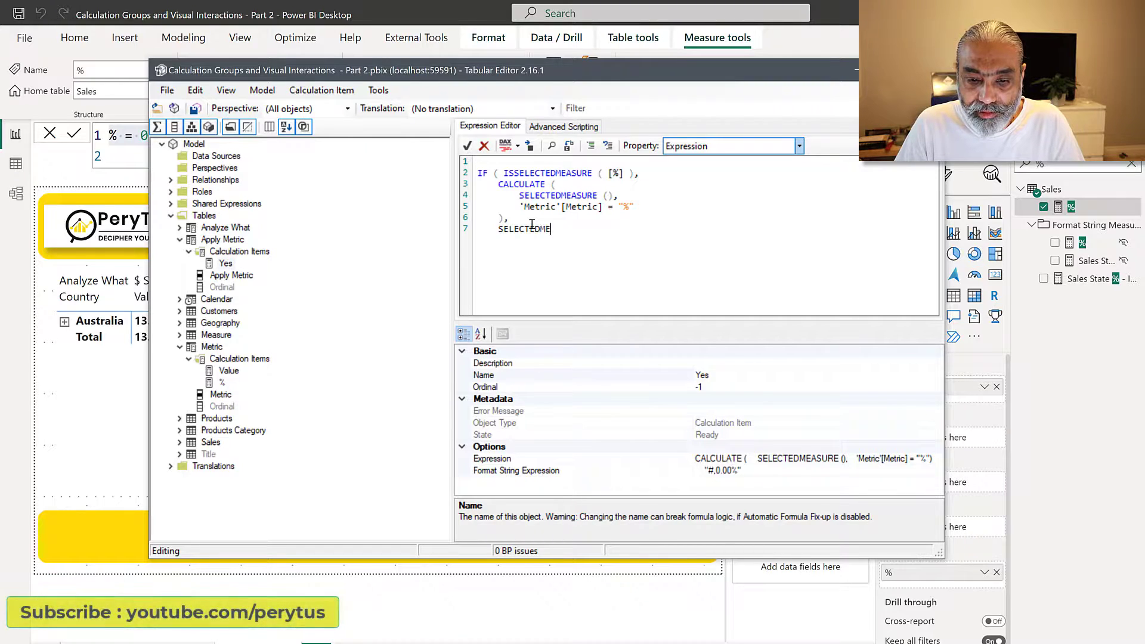
text(())
key(Return)
text())
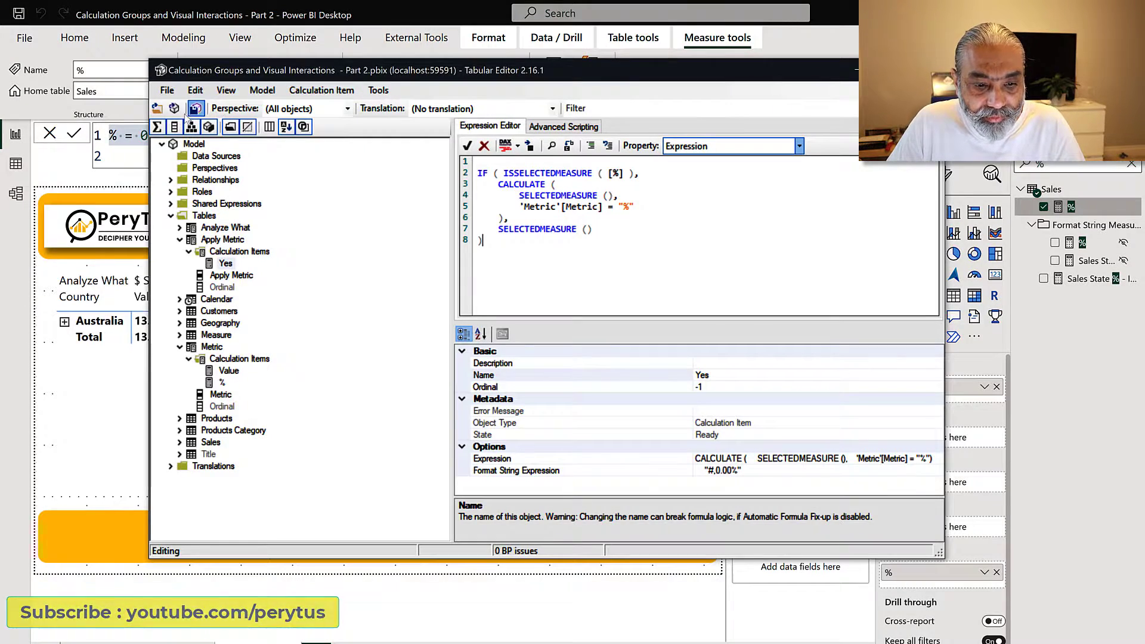
click(196, 109)
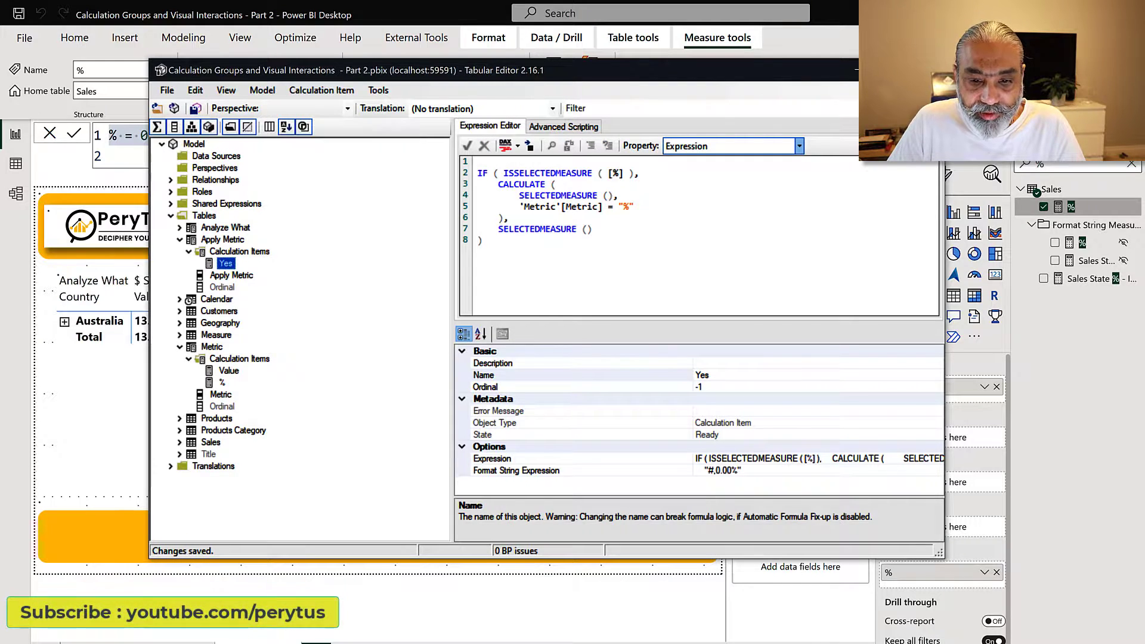
Select British Columbia on the map, check the percentage-formatted matrix values, and return to Tabular Editor.
key(alt+Tab)
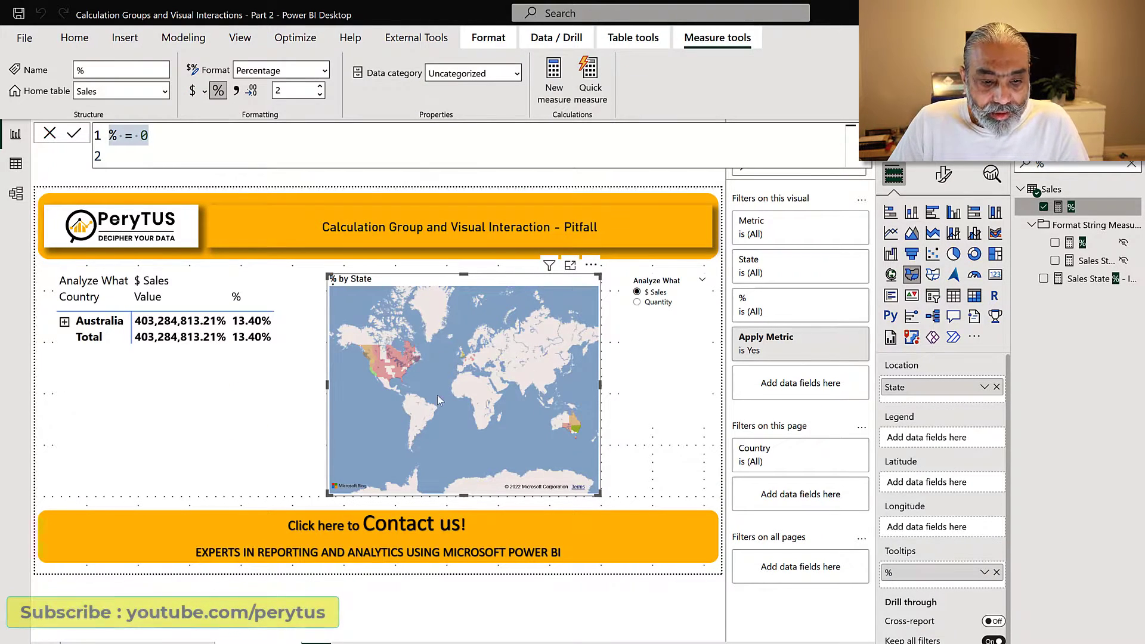
click(371, 361)
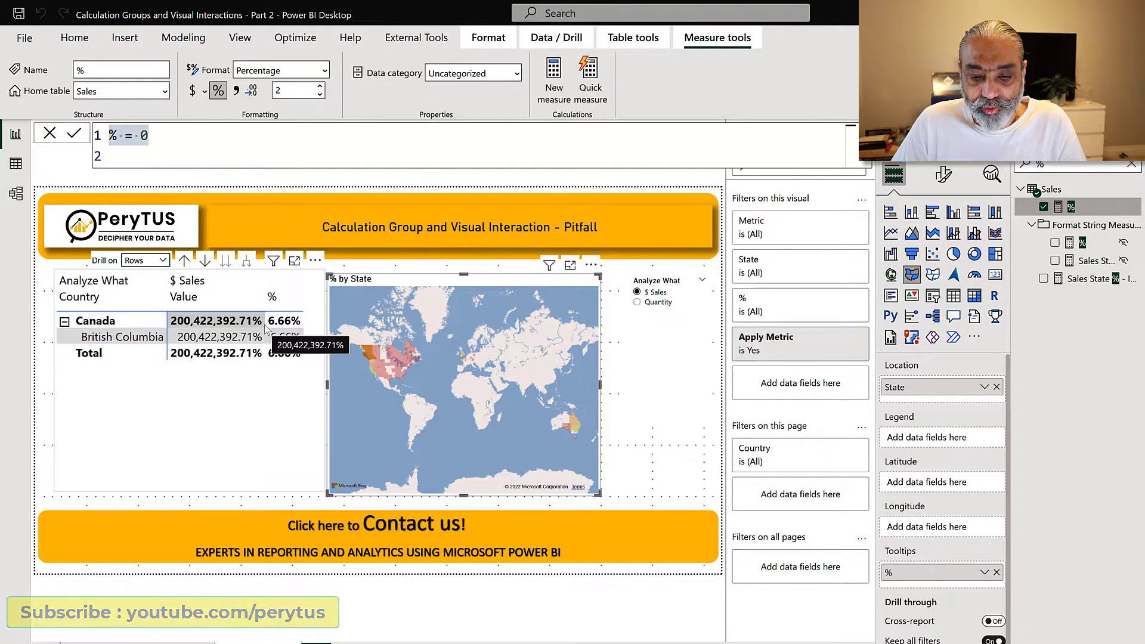
key(alt+Tab)
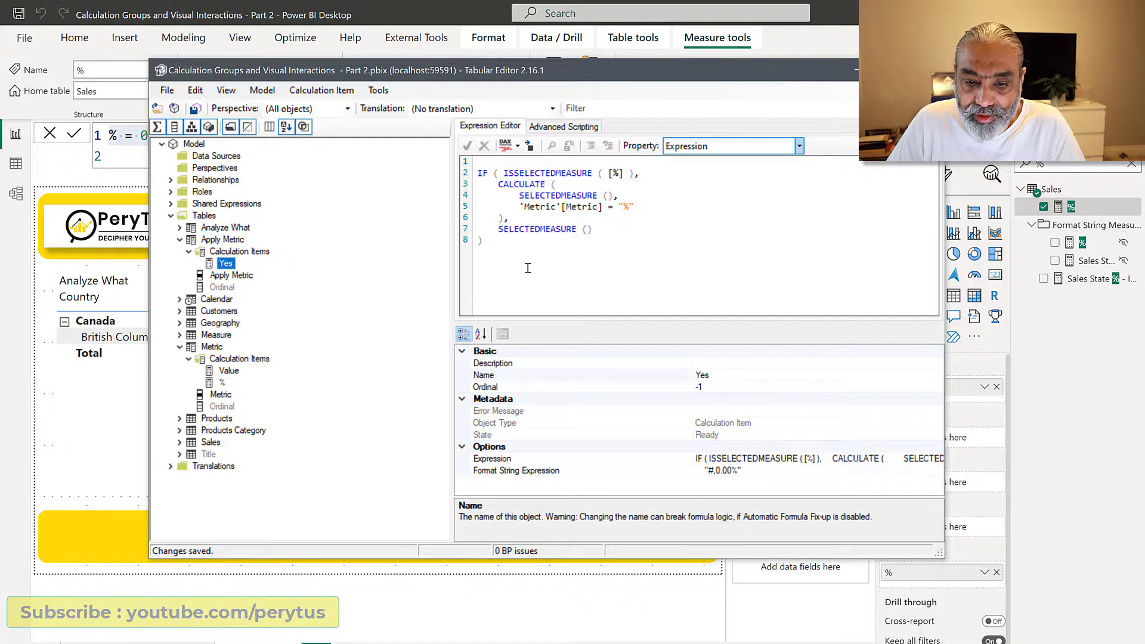
Copy the IF expression and paste it above "#,0.00%" in the Yes item's Format String Expression.
drag(525, 265, 563, 173)
key(ctrl+c)
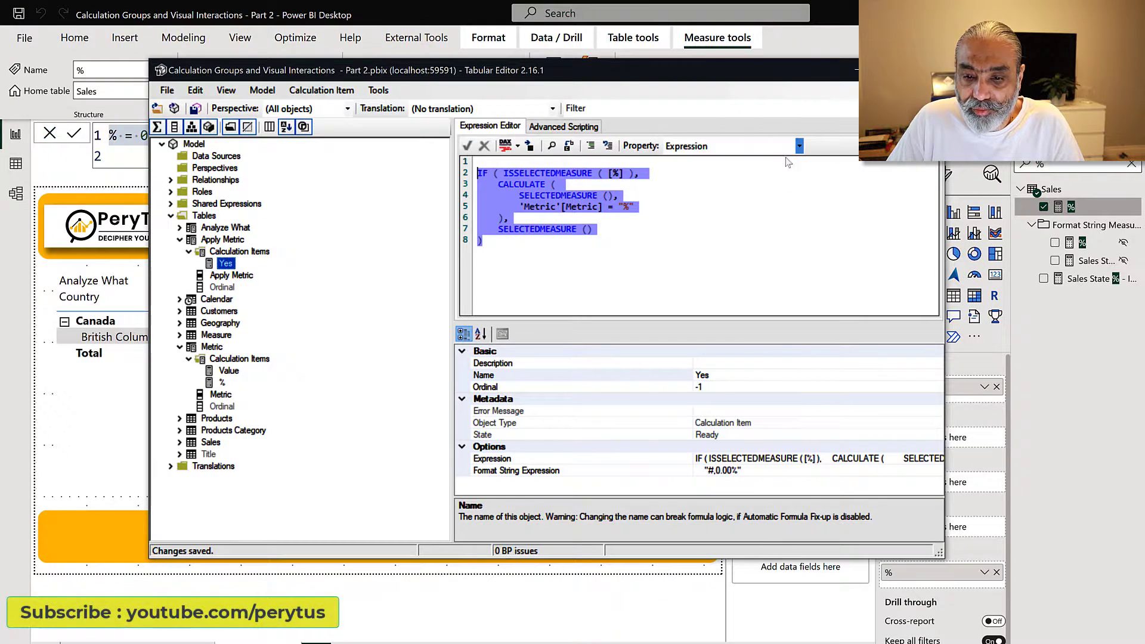
click(799, 146)
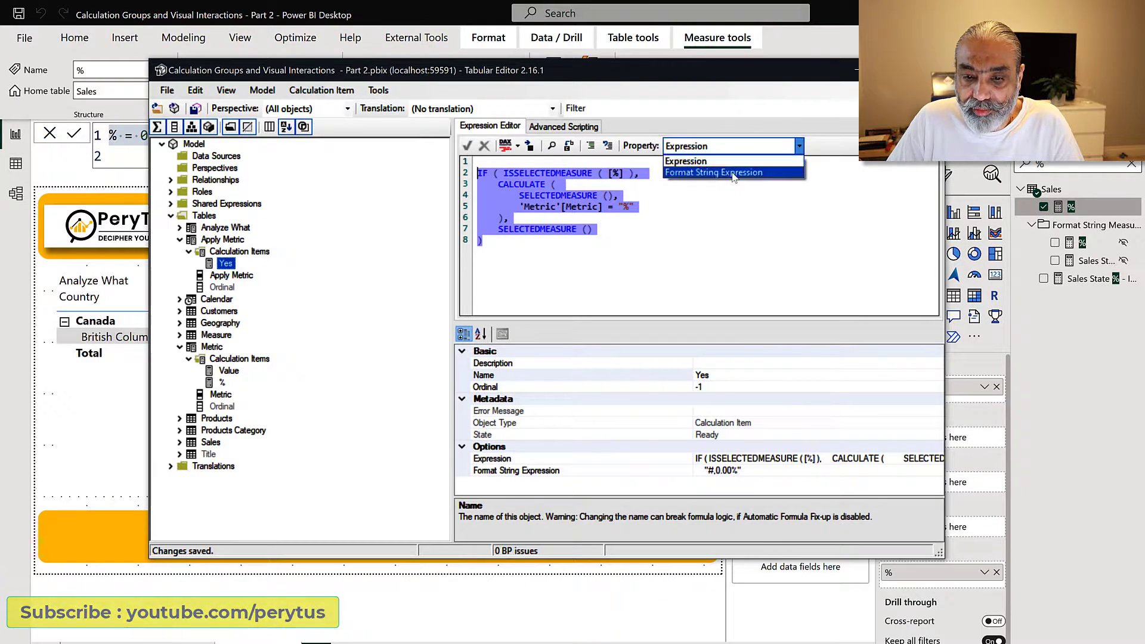
click(735, 174)
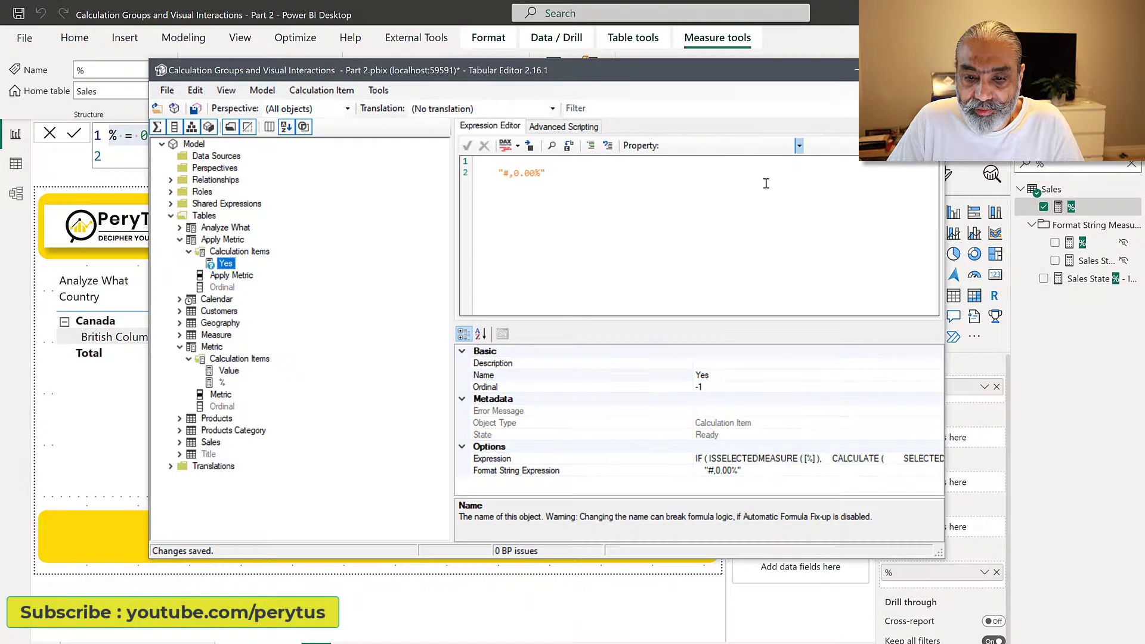
key(Up)
key(Return)
key(ctrl+v)
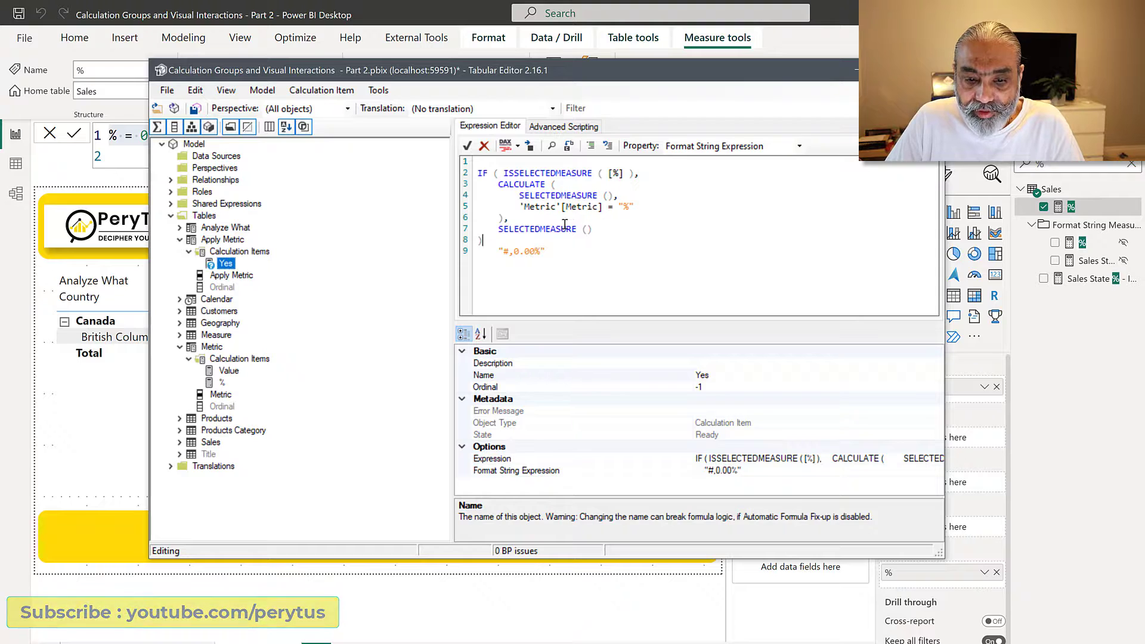
Delete the pasted CALCULATE and SELECTEDMEASURE lines, keeping the IF condition around "#,0.00%".
click(597, 231)
drag(597, 231, 478, 183)
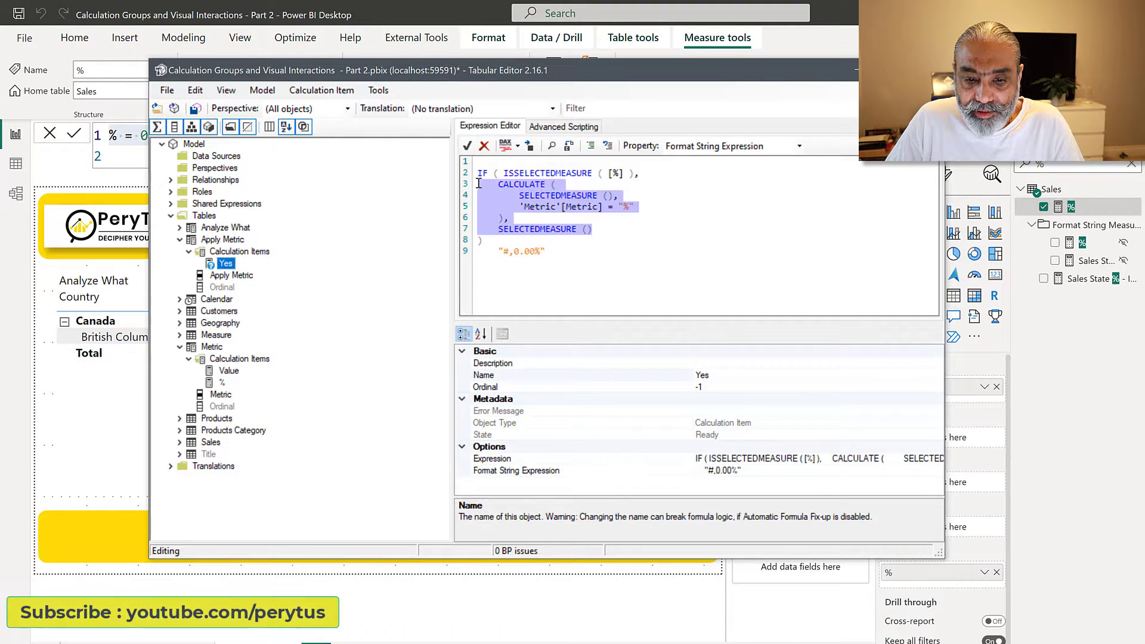
click(485, 241)
shift+click(469, 199)
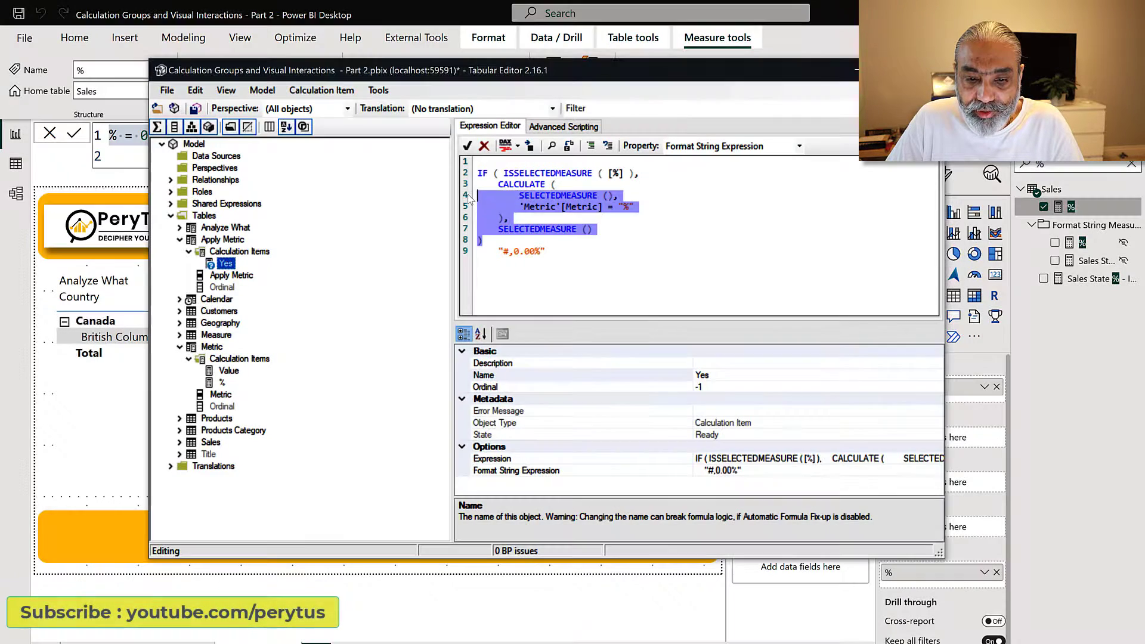
shift+click(478, 184)
key(Delete)
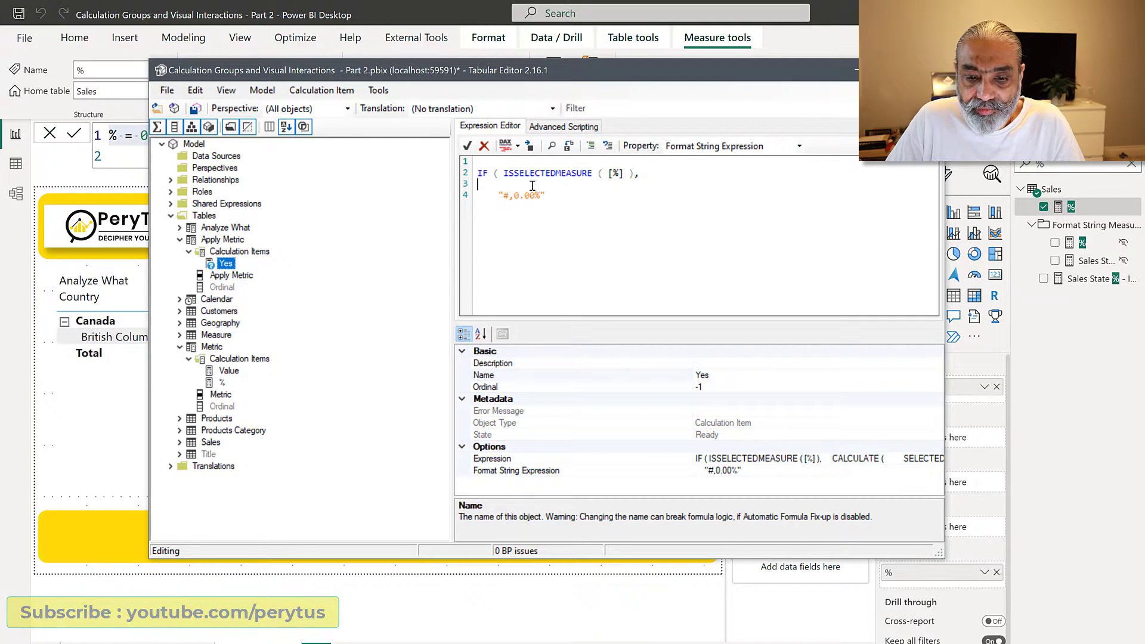
key(Delete)
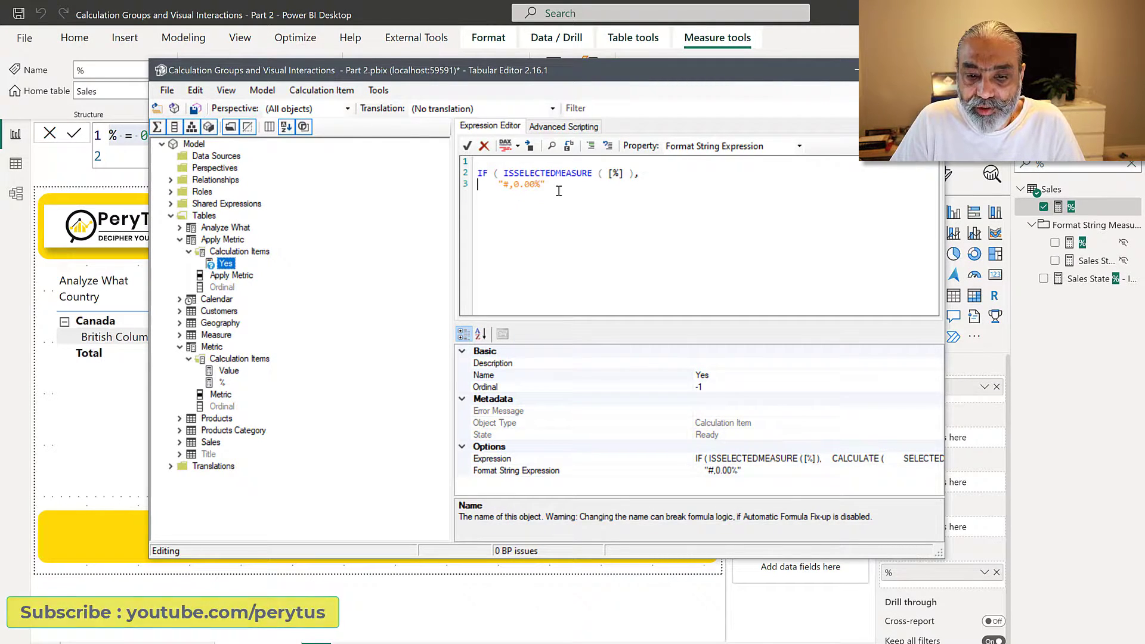
Add SELECTEDMEASUREFORMATSTRING() as the else branch, close the IF, save, and return to the report.
click(559, 191)
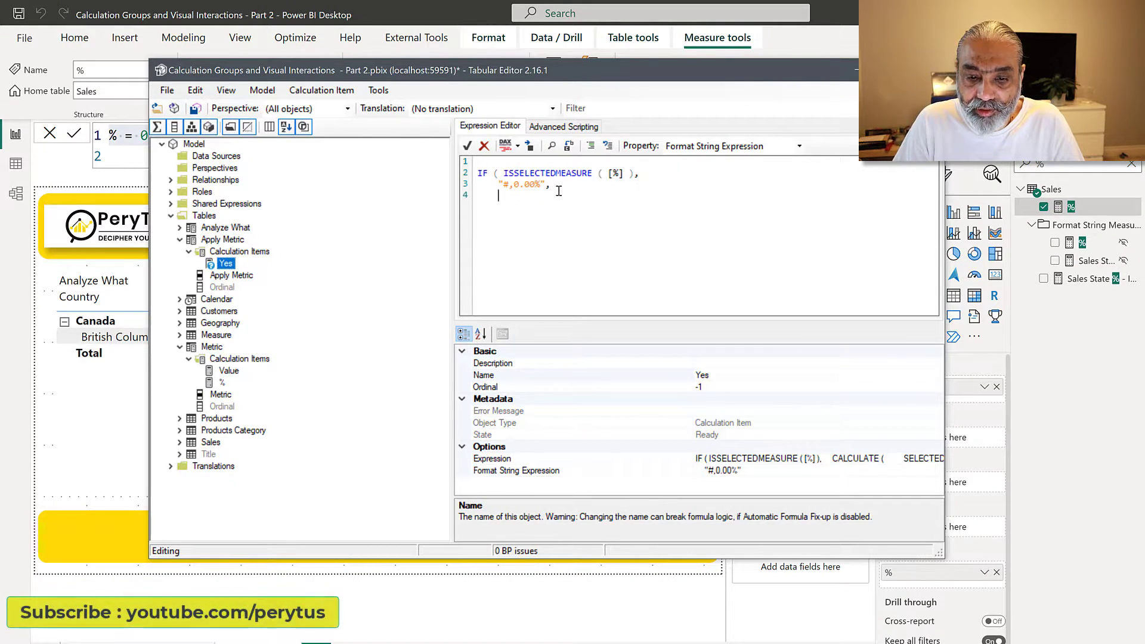
text(sele)
key(BackSpace)
key(BackSpace)
key(BackSpace)
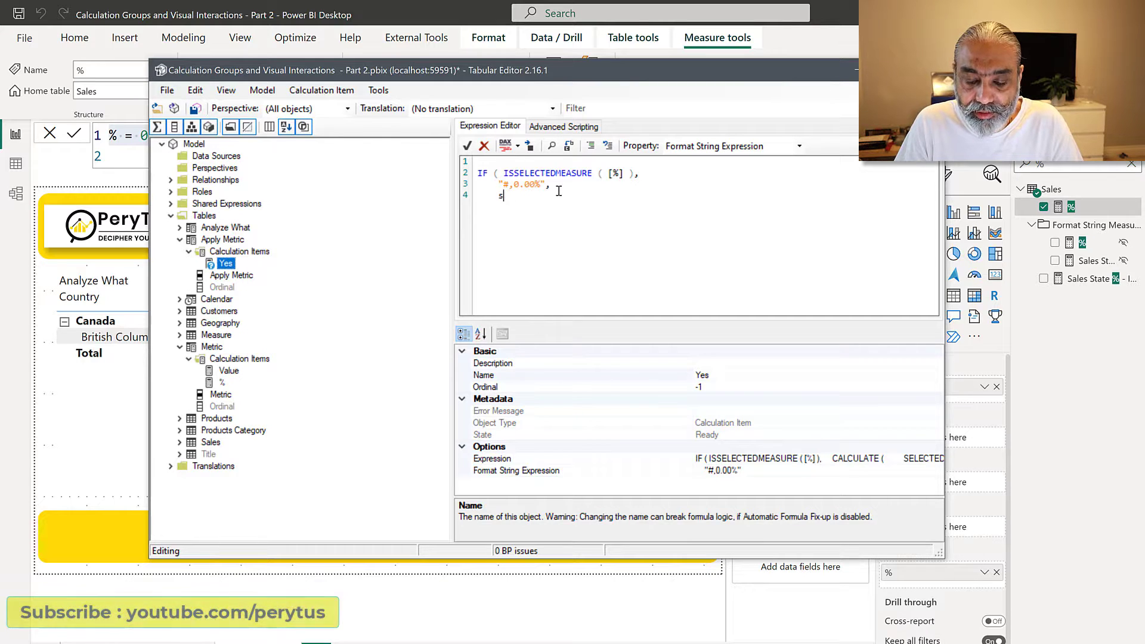
text(SELECTEDMEASUREFORMATSTRING )
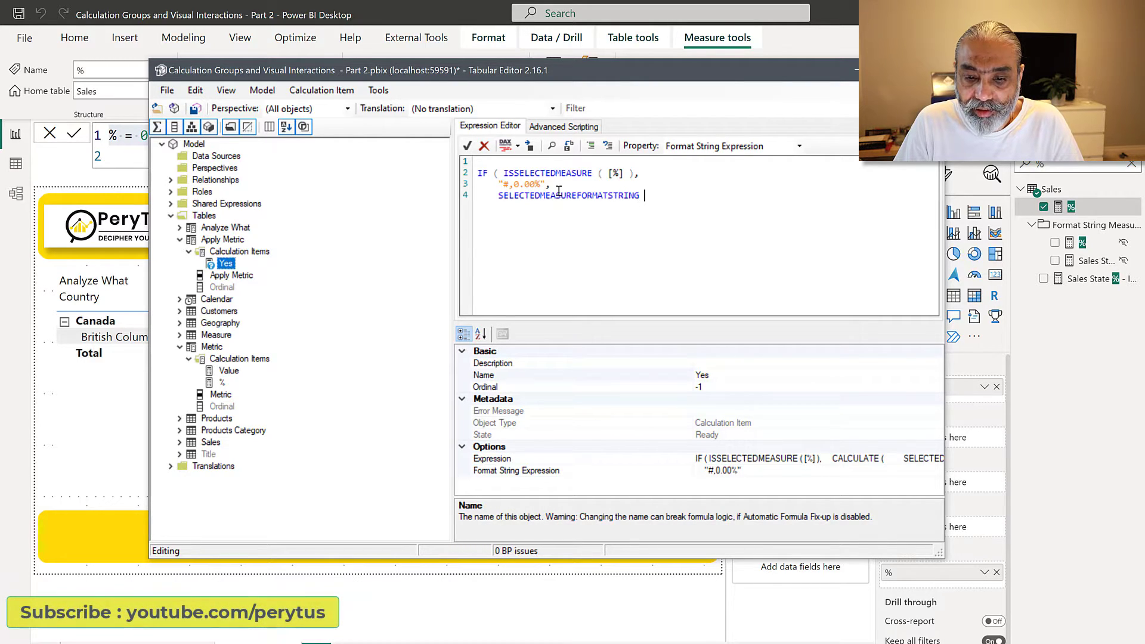
text(())
key(Return)
text())
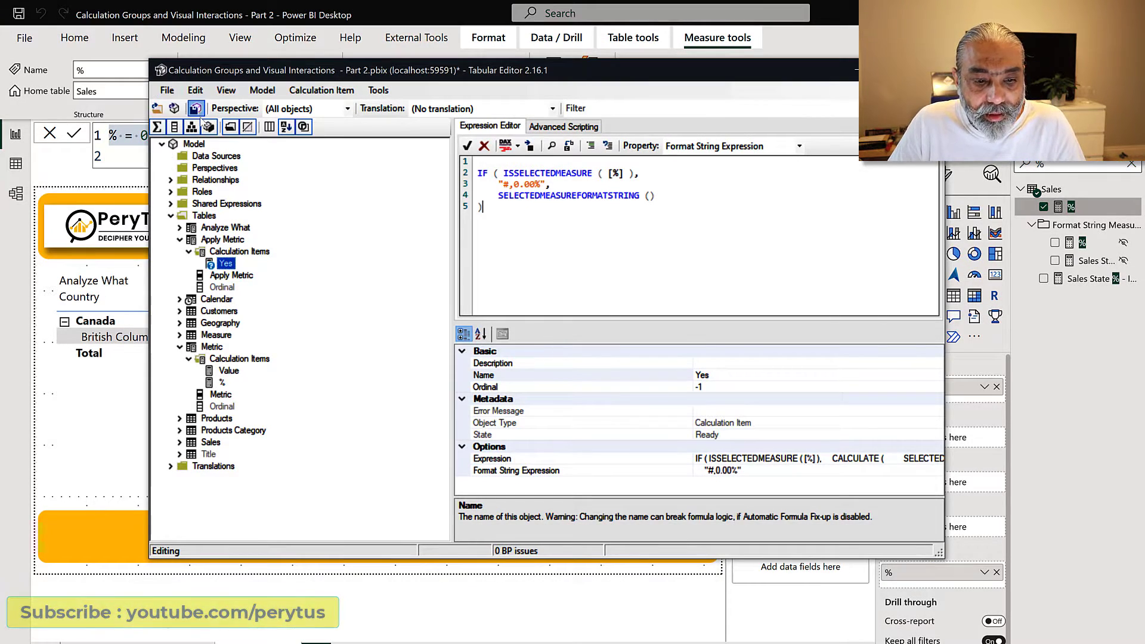
click(196, 109)
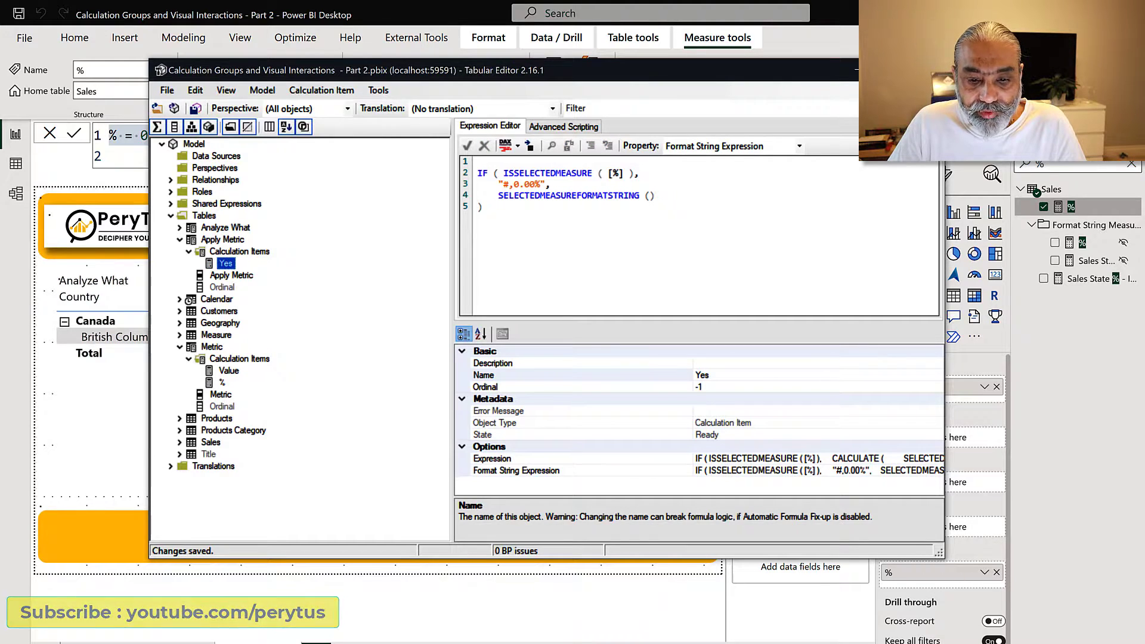
click(895, 70)
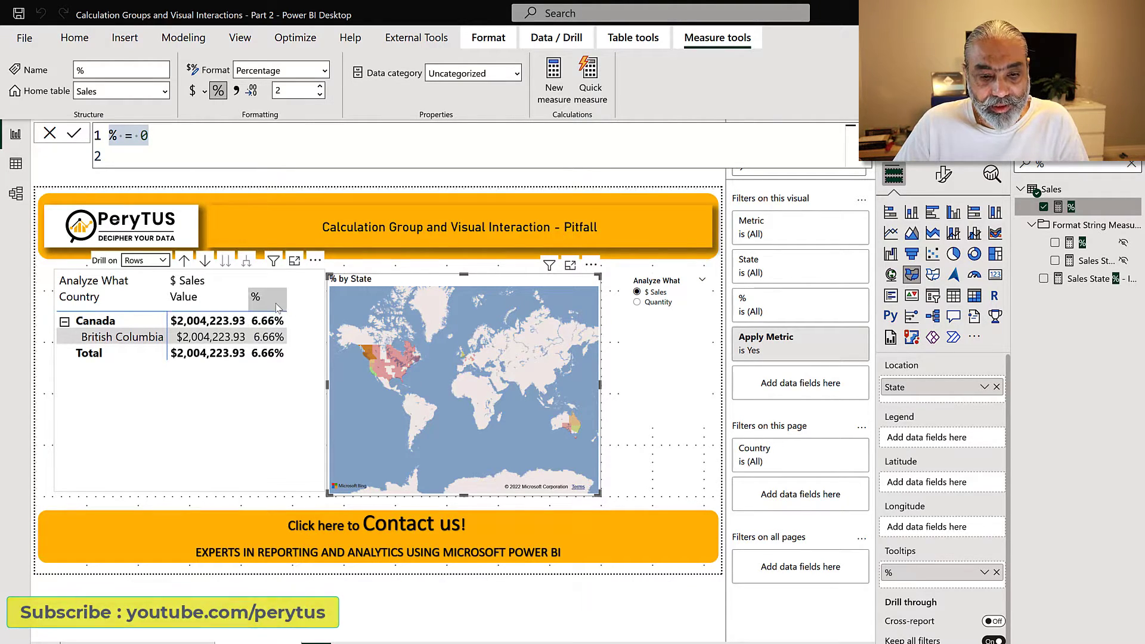
Deselect British Columbia on the map so the matrix shows all countries, Total $30,092,646.83 and 100.00%.
click(367, 350)
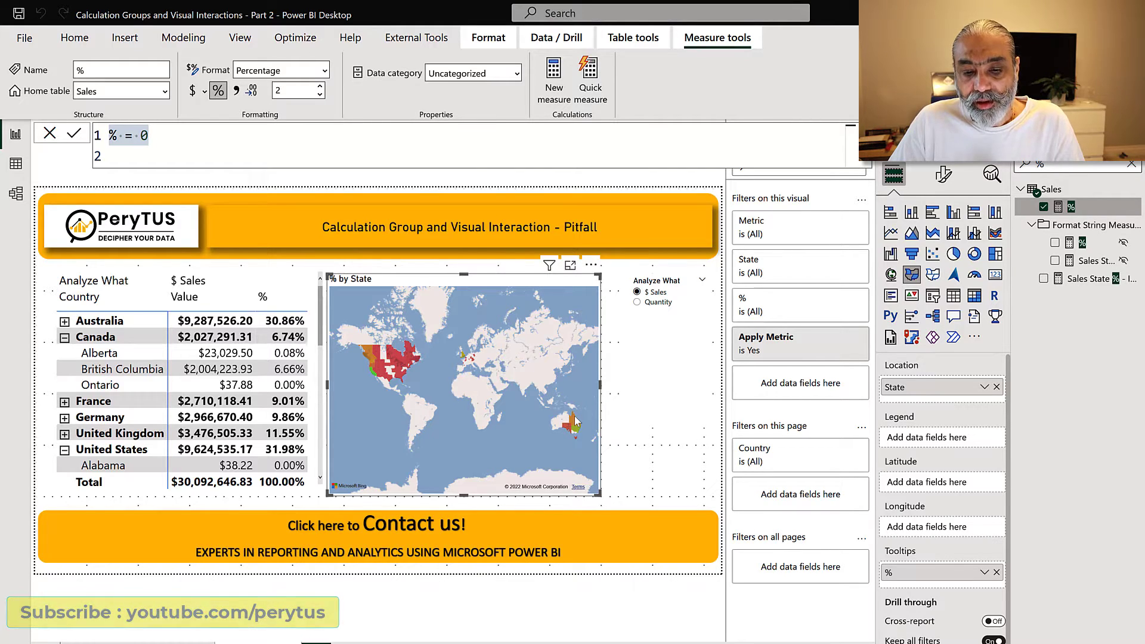
mouse_move(576, 429)
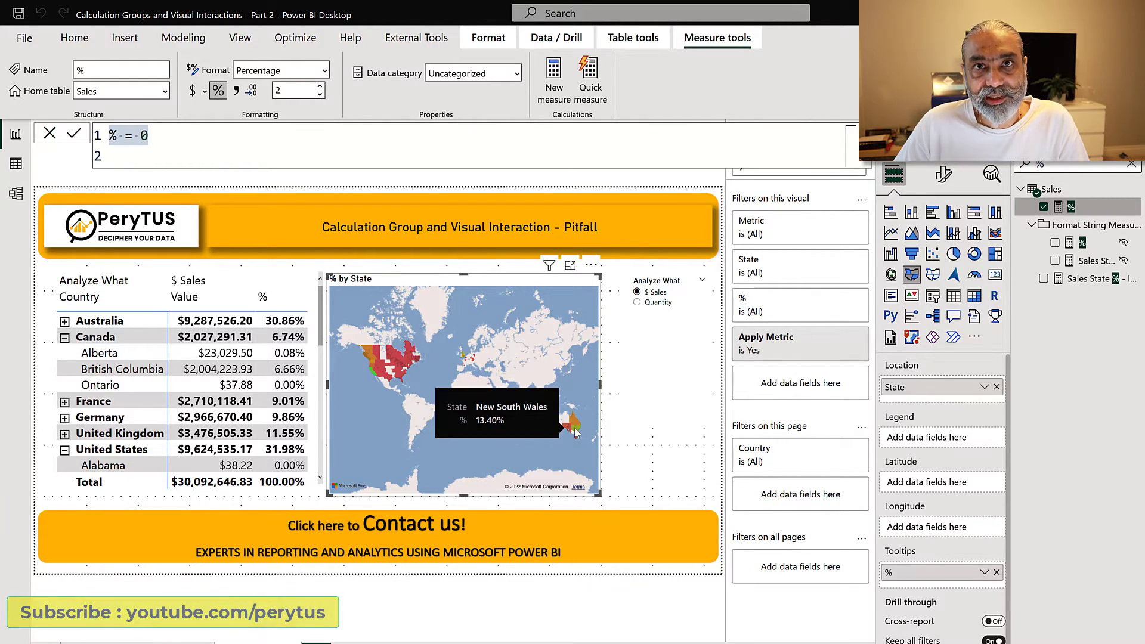